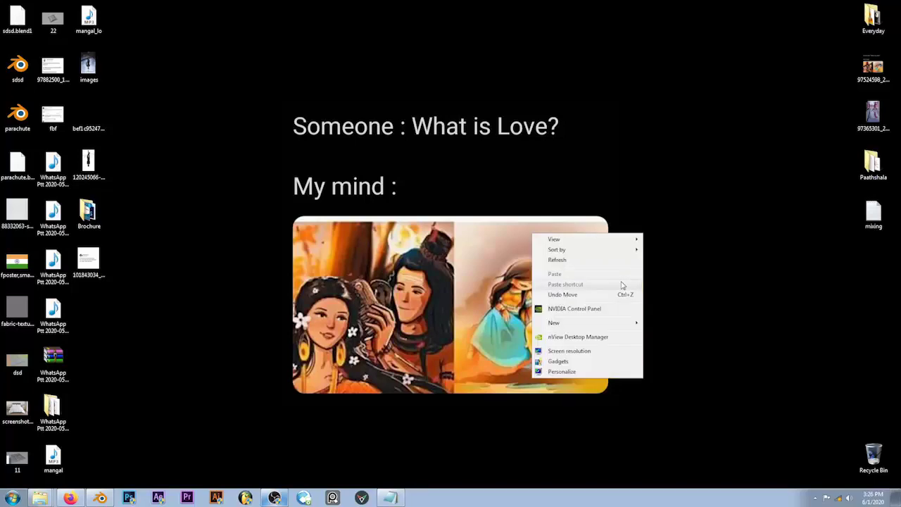
- Close the desktop menu and bring Blender to the front with its default cube scene
left_click(605, 260)
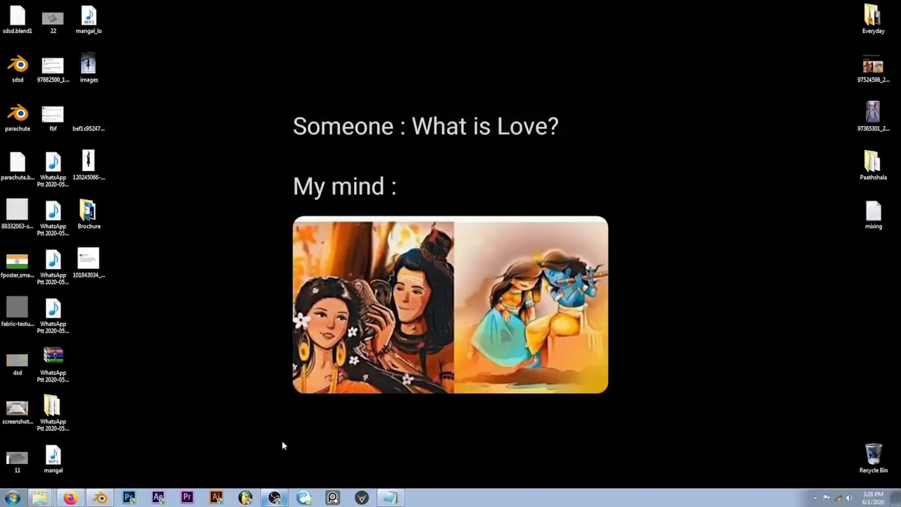
left_click(102, 501)
middle_click_drag(274, 194, 375, 274)
scroll(399, 258, "up", 3)
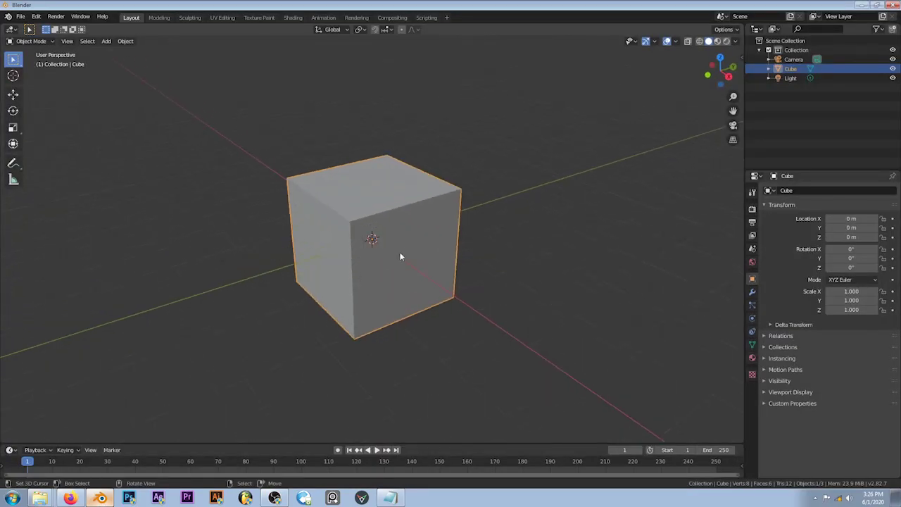
- Zoom out from the default cube and then back in
scroll(436, 254, "down", 3)
scroll(435, 254, "down", 5)
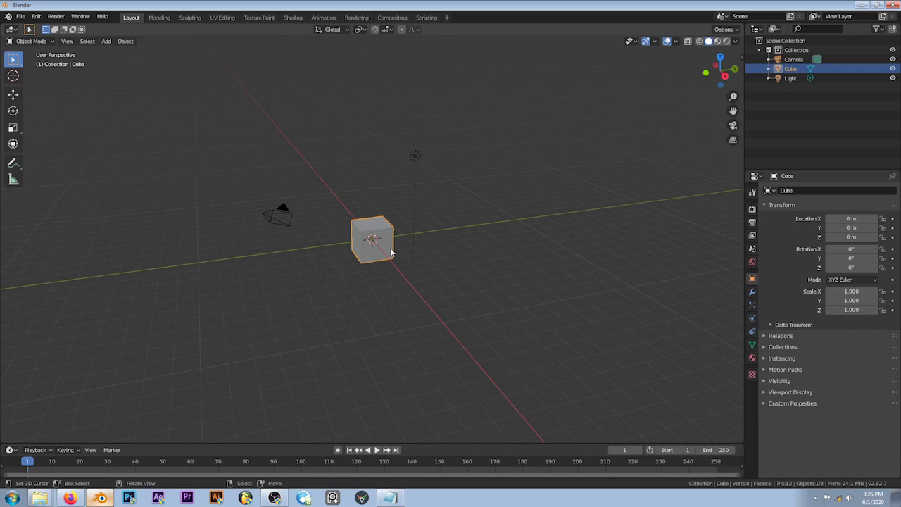
scroll(391, 252, "up", 3)
scroll(391, 250, "up", 3)
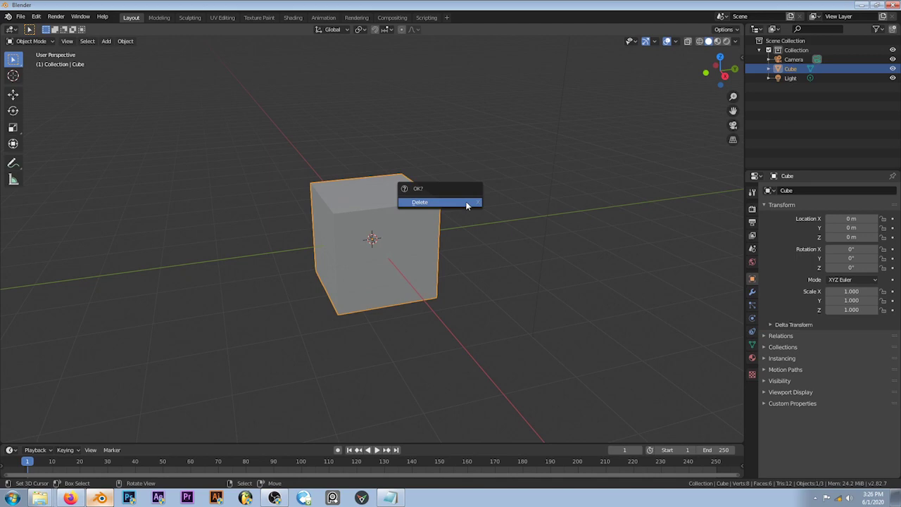
- Swap the cube for a UV sphere and select its lower half in Edit Mode
left_click(466, 204)
mouse_move(436, 202)
key("shift+a")
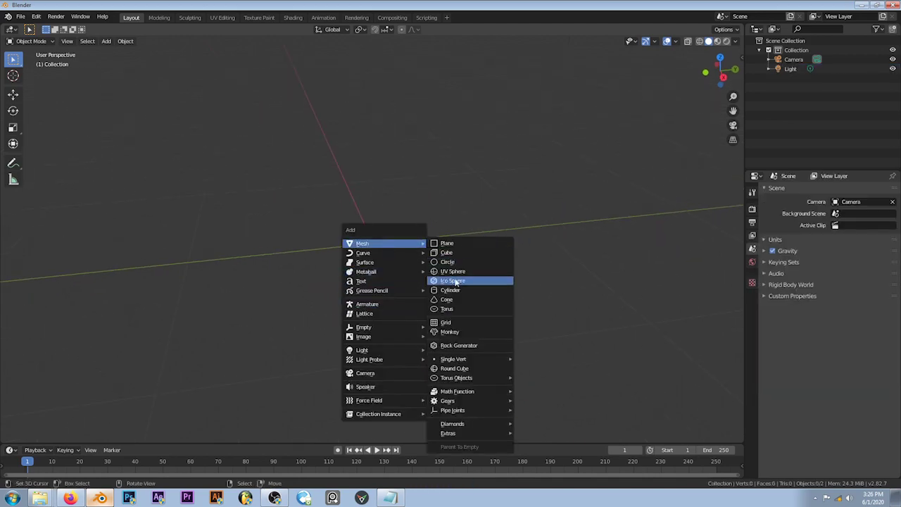
left_click(452, 271)
key("Tab")
key("KP_1")
key("alt+a")
left_click(534, 280)
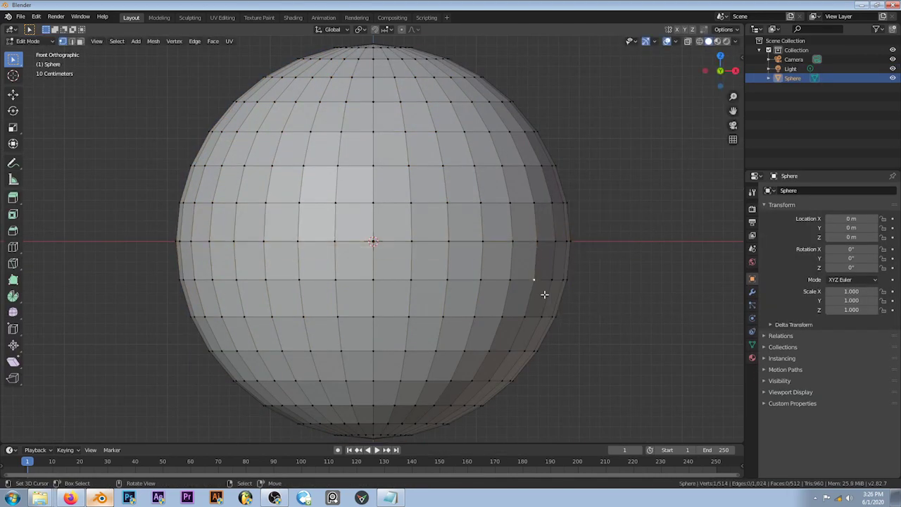
middle_click_drag(598, 256, 549, 342)
scroll(423, 342, "down", 2)
- Delete all of the sphere except one vertical wedge of faces
key("2")
left_click(318, 342, "alt")
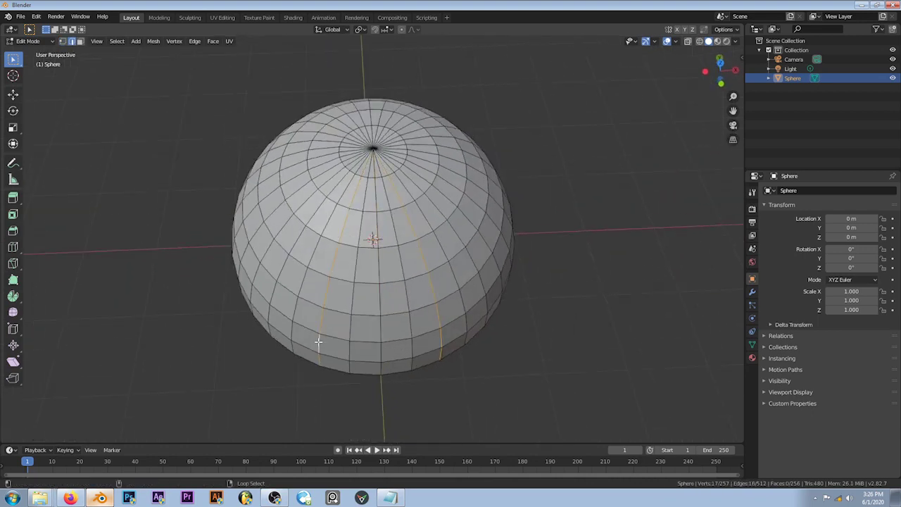
key("ctrl+i")
key("x")
left_click(509, 239)
key("KP_3")
middle_click_drag(507, 239, 427, 252)
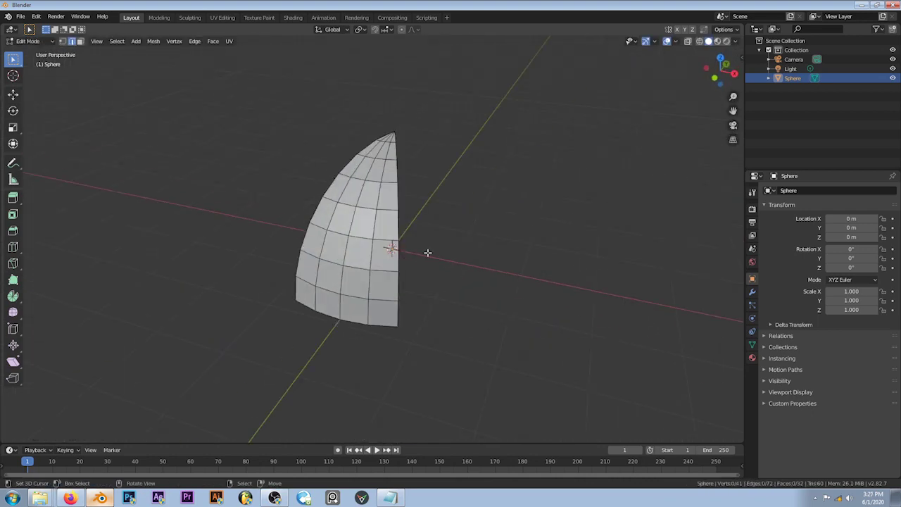
- Move a strip of the wedge's faces to a new position to reshape the panel
left_click(342, 298)
left_click(362, 172, "ctrl")
key("KP_3")
key("g")
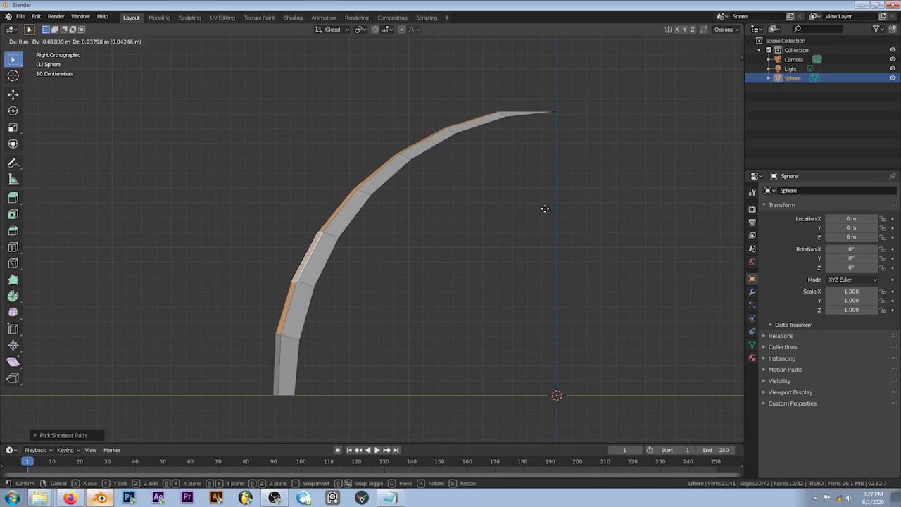
left_click(546, 208)
middle_click_drag(546, 207, 513, 317)
key("KP_3")
key("alt+a")
scroll(401, 311, "up", 1)
middle_click_drag(461, 328, 436, 342, "shift")
- Edge-slide three edge loops across the curved panel
left_click(318, 324, "alt")
right_click(460, 350)
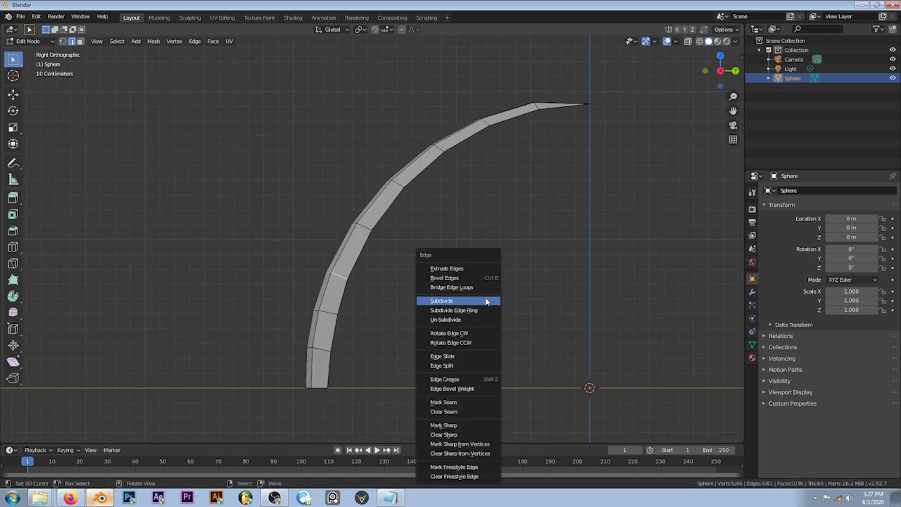
left_click(457, 354)
left_click(321, 312)
left_click(404, 190, "alt")
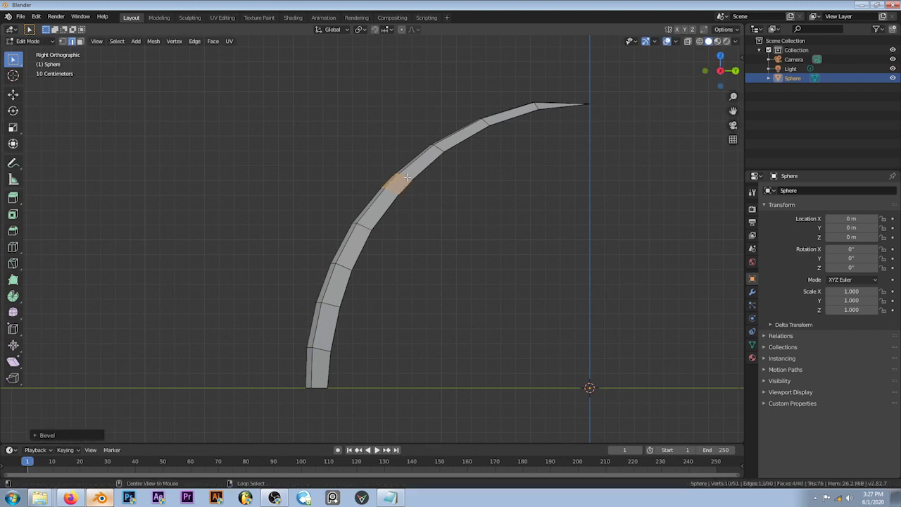
right_click(492, 200)
left_click(496, 202)
left_click(563, 211)
right_click(603, 187)
left_click(605, 189)
left_click(623, 169)
- Rotate the panel mesh and move a selected face along the Y axis
key("r")
left_click(655, 215)
mouse_move(661, 217)
middle_mouse_down()
mouse_move(401, 282)
mouse_move(490, 242)
mouse_move(443, 255)
middle_mouse_up()
left_click(402, 281)
key("g")
key("y")
left_click(480, 309)
- Scale the whole panel down from the top view
key("a")
key("KP_7")
scroll(584, 230, "up", 3)
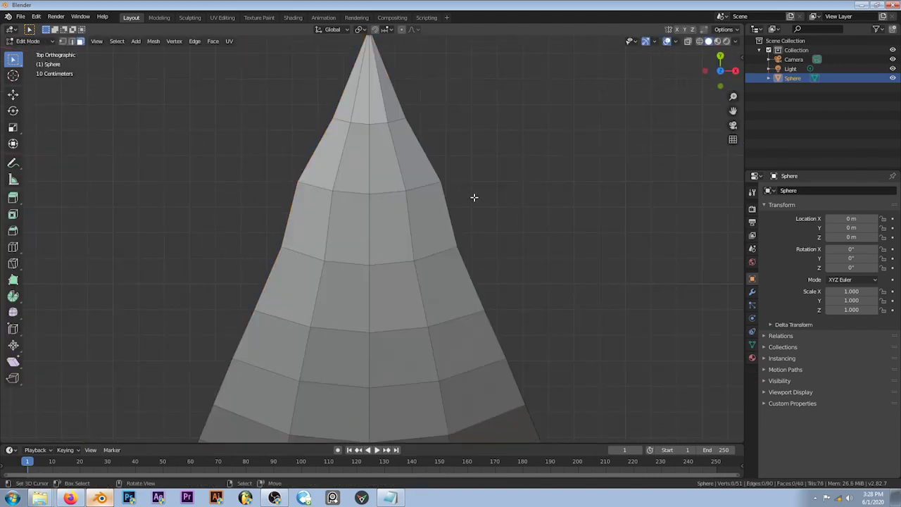
key("s")
mouse_move(572, 209)
middle_mouse_down()
mouse_move(471, 225)
mouse_move(458, 245)
middle_mouse_up()
key("KP_7")
scroll(492, 239, "down", 3)
left_click(543, 220)
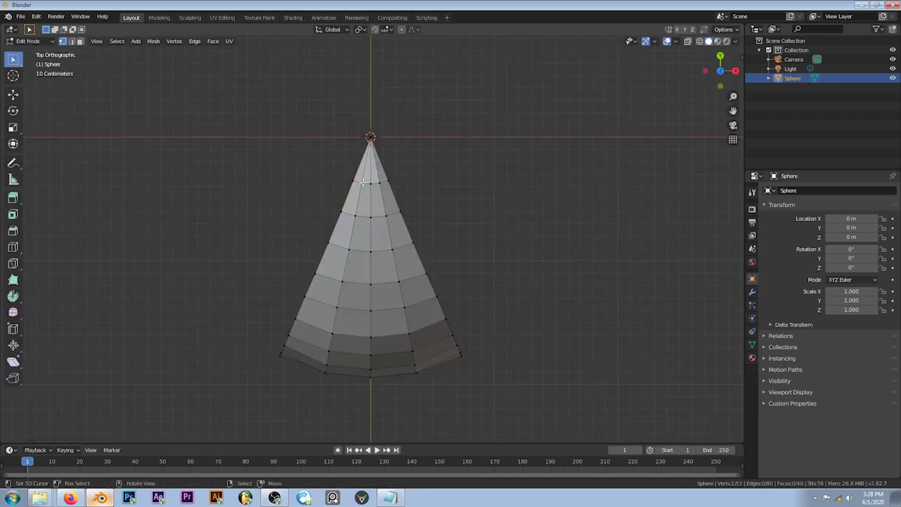
- Shift the entire panel along the Y axis
key("a")
key("g")
key("y")
left_click(560, 244)
middle_click_drag(560, 244, 488, 352)
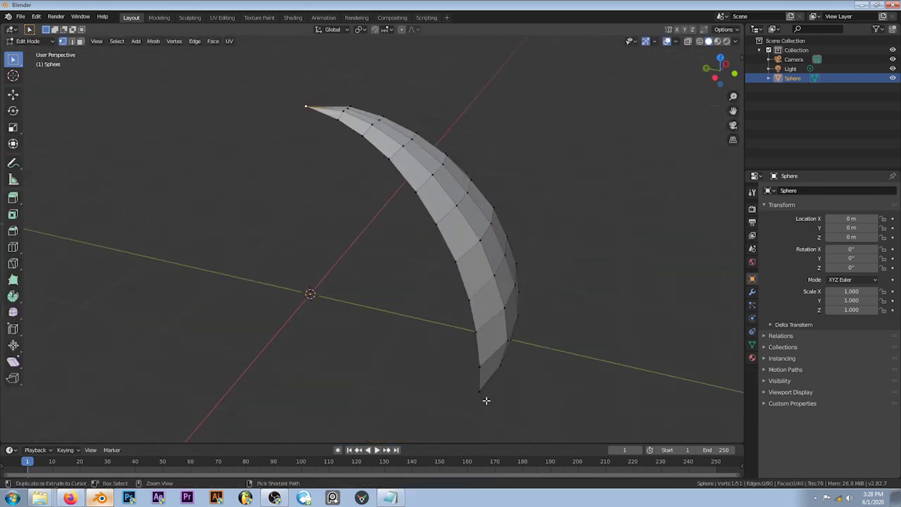
- Duplicate the panel and separate the copy into its own object, Sphere.001
key("KP_7")
key("p")
left_click(537, 241)
key("Tab")
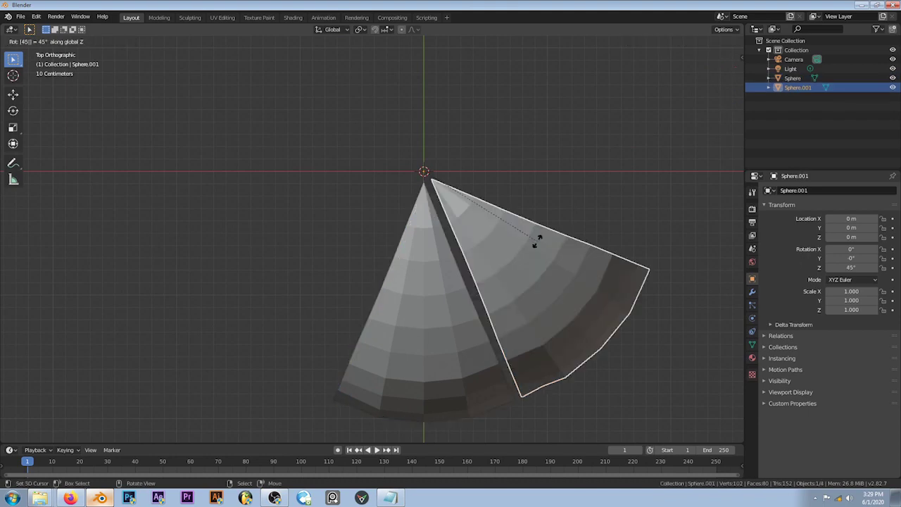
- Rotate the copy 45° about Z, then fill and remove a strip bridging the panel gap
left_click(479, 237)
key("Tab")
middle_click_drag(451, 295, 412, 328)
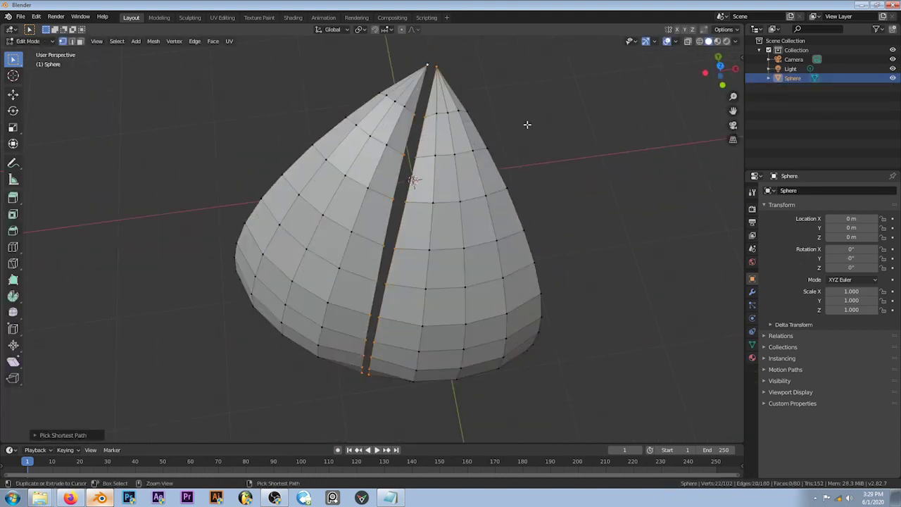
key("f")
mouse_move(527, 125)
middle_mouse_down()
mouse_move(461, 236)
mouse_move(407, 94)
middle_mouse_up()
key("x")
left_click(466, 241)
- Delete the left half of the panel using circle select in X-ray view
key("a")
left_click(232, 332, "alt")
key("a")
key("c")
middle_click_drag(442, 101, 382, 392)
scroll(495, 258, "down", 2)
key("shift+z")
mouse_move(495, 259)
middle_mouse_down()
mouse_move(556, 305)
mouse_move(388, 227)
mouse_move(489, 138)
middle_mouse_up()
key("x")
left_click(489, 139)
middle_click_drag(409, 371, 514, 235)
- Select the remaining half from the top view, undoing a false duplicate attempt
key("x")
key("a")
mouse_move(458, 242)
middle_mouse_down()
mouse_move(488, 307)
mouse_move(503, 296)
middle_mouse_up()
key("KP_7")
key("shift+d")
right_click(584, 209)
key("g")
left_click(671, 190)
key("x")
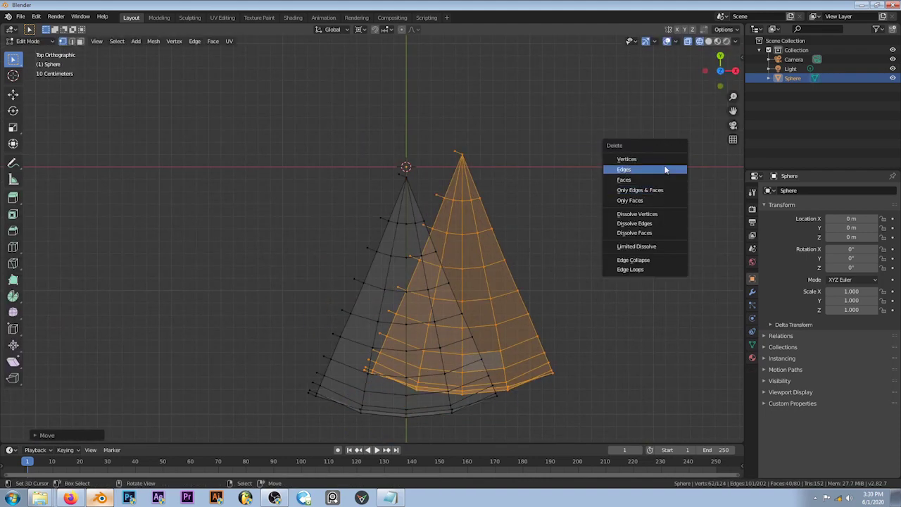
key("ctrl+z")
- Duplicate and rotate copies around the centre to close the dome, then Merge by Distance
key("shift+d")
key("r")
key("Return")
key("shift+r")
key("shift+r")
key("shift+r")
middle_click_drag(572, 200, 490, 356)
key("a")
right_click(491, 356)
left_click(551, 412)
- Inspect the dome and its strap legs from a low side and front view
mouse_move(466, 422)
middle_mouse_down()
mouse_move(608, 235)
mouse_move(403, 287)
mouse_move(493, 211)
middle_mouse_up()
key("alt+a")
key("KP_1")
scroll(556, 305, "up", 3)
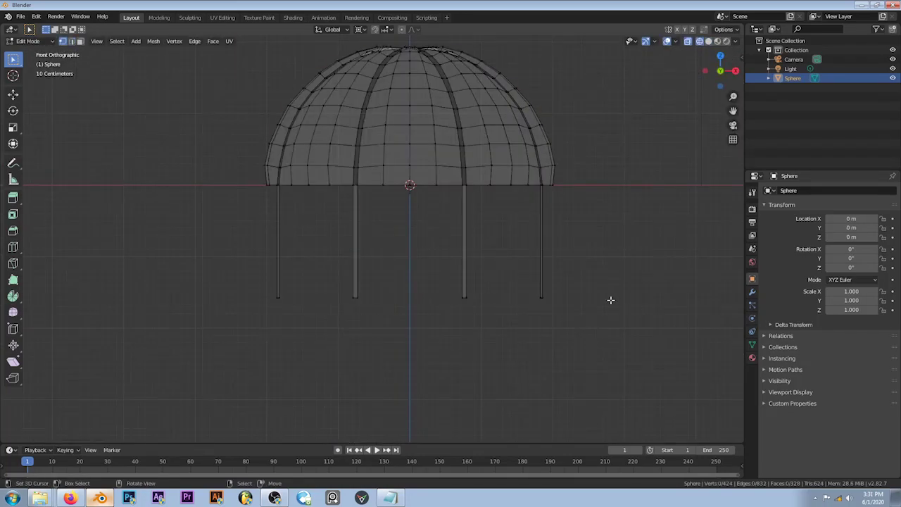
- Slide the left and right strap bottom vertices along X to the centre
scroll(560, 326, "up", 2)
key("g")
key("x")
left_click(426, 366)
left_click_drag(228, 306, 358, 438)
key("g")
key("x")
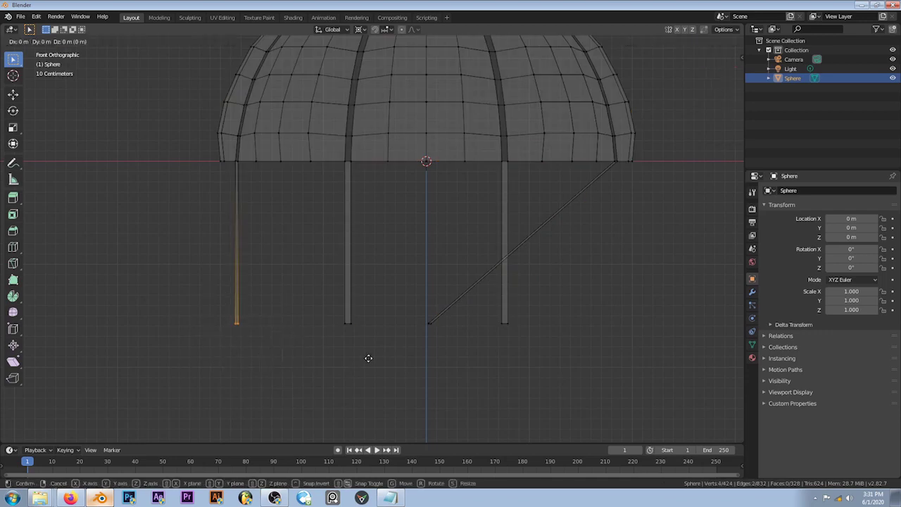
right_click(555, 368)
key("ctrl+z")
key("ctrl+shift+z")
key("g")
key("x")
left_click(575, 324)
- From the side view, move the remaining two strap tips along Y to the centre
key("KP_3")
left_click(612, 323)
key("g")
key("y")
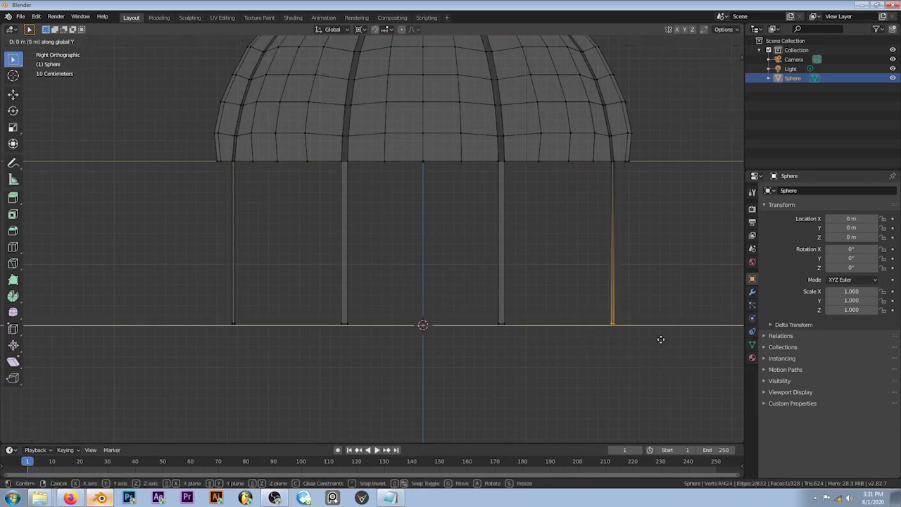
left_click(372, 362)
left_click(261, 361)
key("g")
key("y")
left_click(443, 432)
mouse_move(442, 432)
middle_mouse_down()
mouse_move(532, 304)
mouse_move(485, 290)
middle_mouse_up()
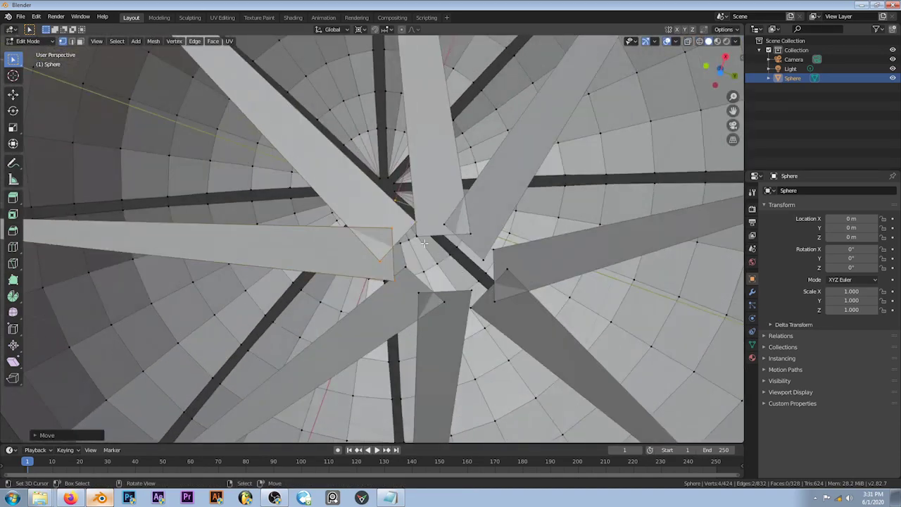
- Merge the strap tips At Center into a single point
key("m")
left_click(486, 290)
key("m")
left_click(472, 357)
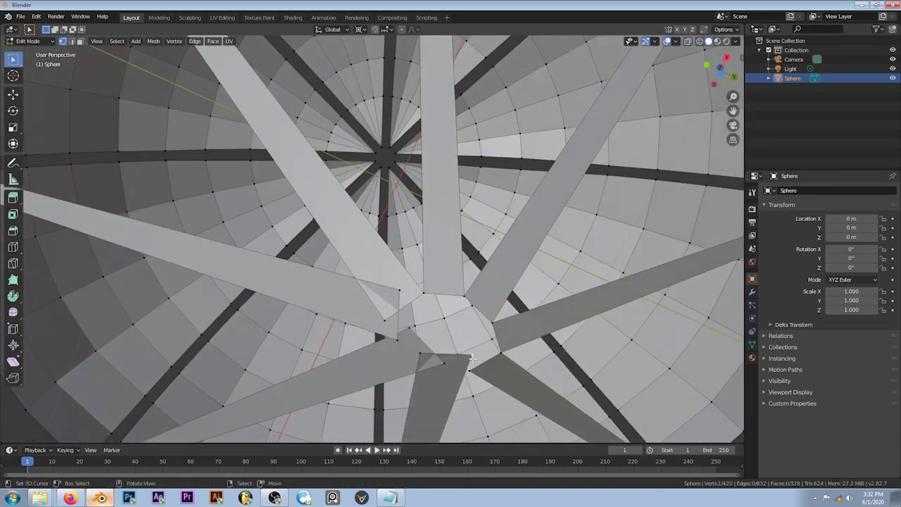
key("m")
left_click(439, 366)
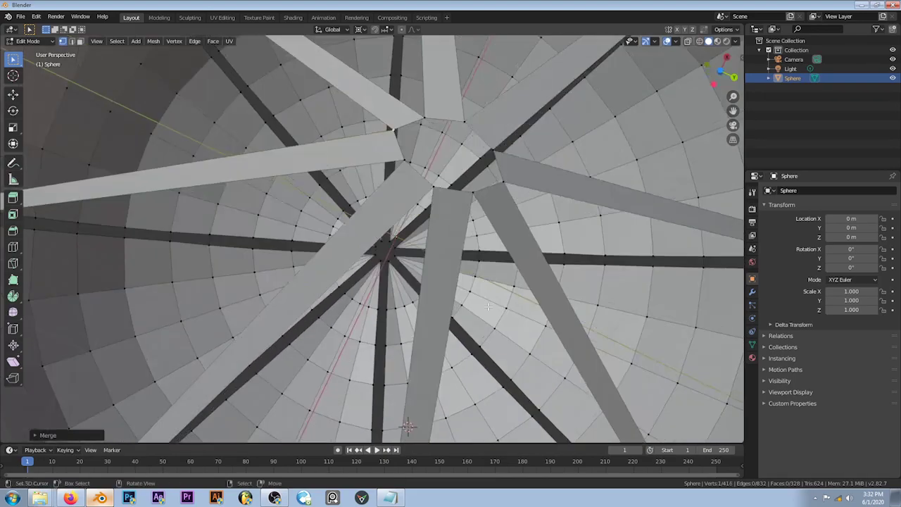
middle_click_drag(440, 367, 472, 224)
left_click(472, 224)
scroll(472, 223, "down", 3)
scroll(472, 224, "down", 4)
- Return to Object Mode and lift the parachute straight up along Z
key("Tab")
key("KP_1")
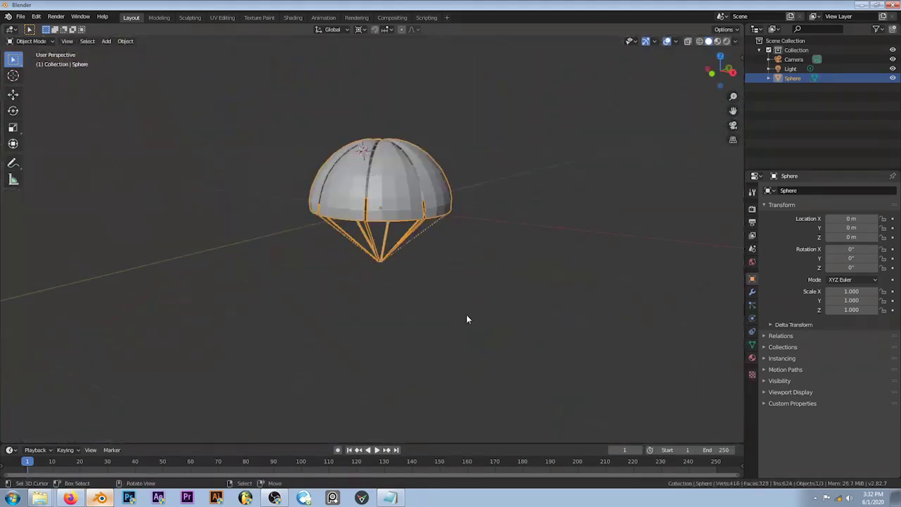
scroll(467, 316, "down", 3)
key("g")
key("z")
left_click(515, 262)
- Add a Plane as the ground and scale it up large
middle_click_drag(514, 262, 476, 303)
key("shift+a")
key("Tab")
key("s")
left_click(357, 167)
key("KP_1")
- Create a vertex group named 'Pin' and assign the strap-tip vertices to it
key("Tab")
left_click(297, 169)
key("Tab")
scroll(251, 153, "up", 5)
mouse_move(252, 153)
middle_mouse_down()
mouse_move(443, 250)
mouse_move(412, 244)
middle_mouse_up()
key("1")
left_click(751, 344)
left_click(891, 218)
double_click(782, 221)
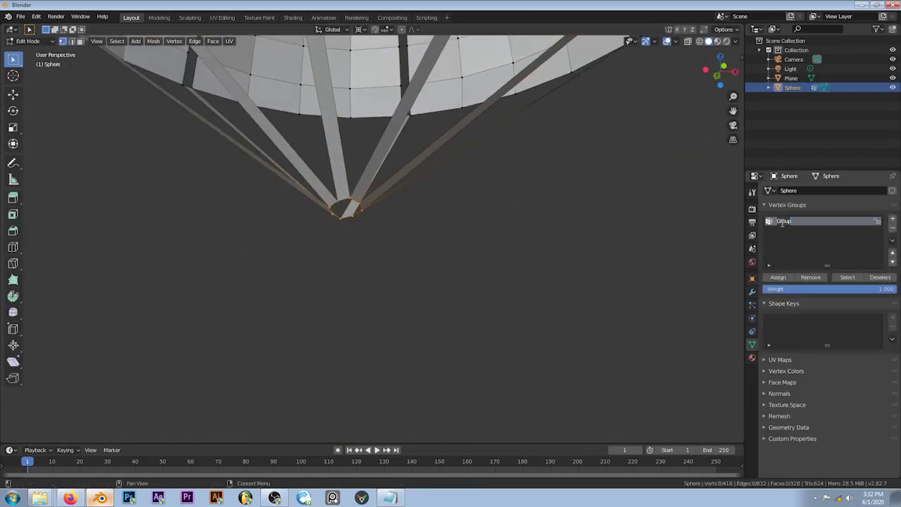
key("Return")
left_click(777, 277)
- Add a Plain Axes Empty at the strap tips
key("Tab")
key("shift+a")
left_click(482, 247)
mouse_move(483, 247)
middle_mouse_down()
mouse_move(477, 290)
mouse_move(523, 337)
middle_mouse_up()
- Add loop cuts along each of the six parachute straps
left_click(509, 239)
key("Tab")
key("ctrl+r")
mouse_move(508, 240)
middle_mouse_down()
mouse_move(430, 193)
mouse_move(434, 275)
mouse_move(398, 240)
mouse_move(417, 242)
mouse_move(406, 253)
mouse_move(418, 264)
middle_mouse_up()
left_click(430, 193)
left_click(373, 229)
left_click(409, 235)
left_click(406, 253)
key("ctrl+r")
left_click(451, 263)
key("ctrl+r")
left_click(422, 263)
- Leave Edit Mode, select the Empty, and check the camera and front views
key("Tab")
scroll(465, 282, "down", 3)
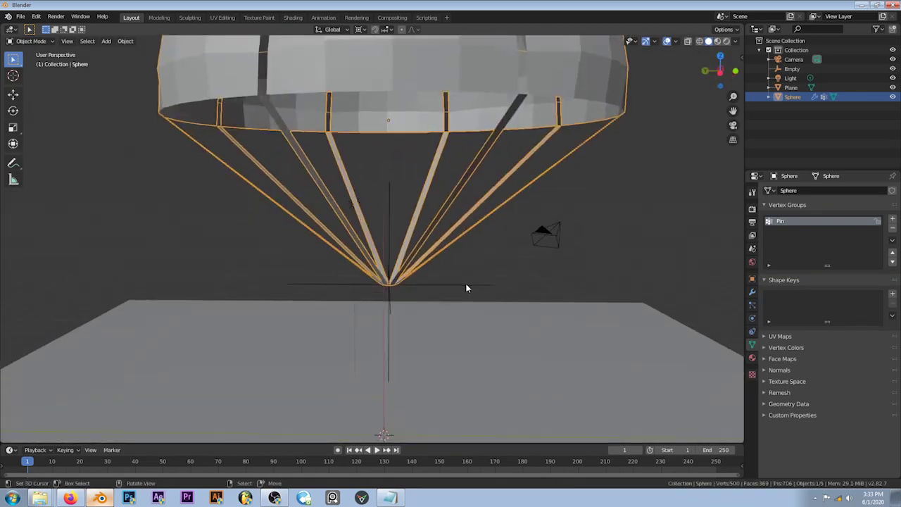
left_click(432, 350)
key("KP_0")
key("KP_1")
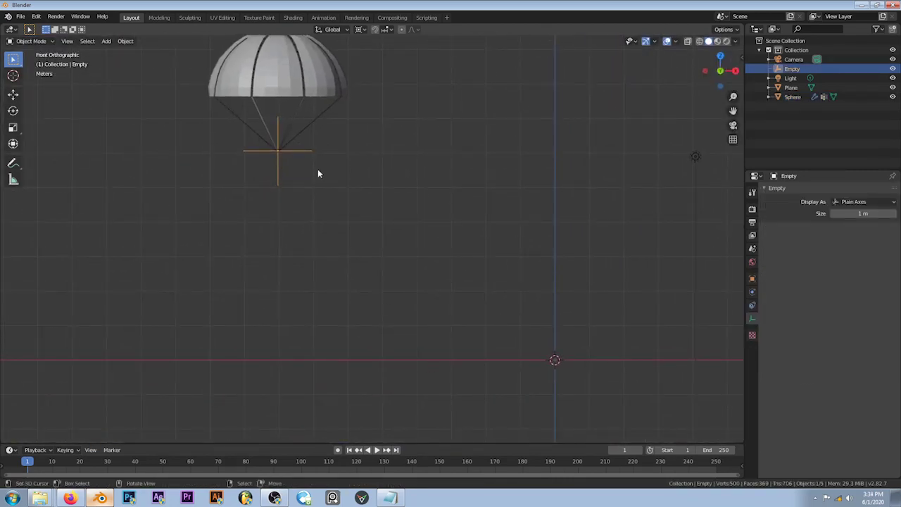
- Give the ground plane Collision physics
left_click(308, 105)
middle_click_drag(308, 105, 372, 155)
left_click(401, 267)
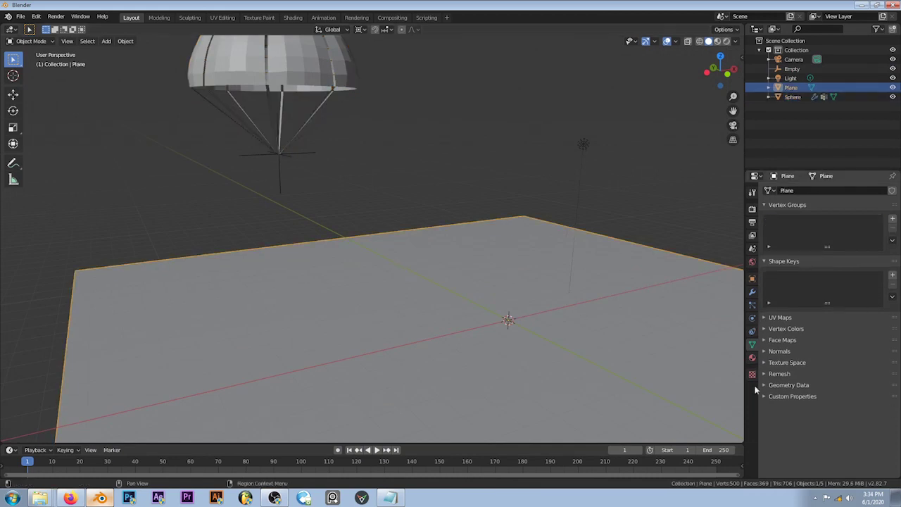
left_click(752, 293)
left_click(752, 318)
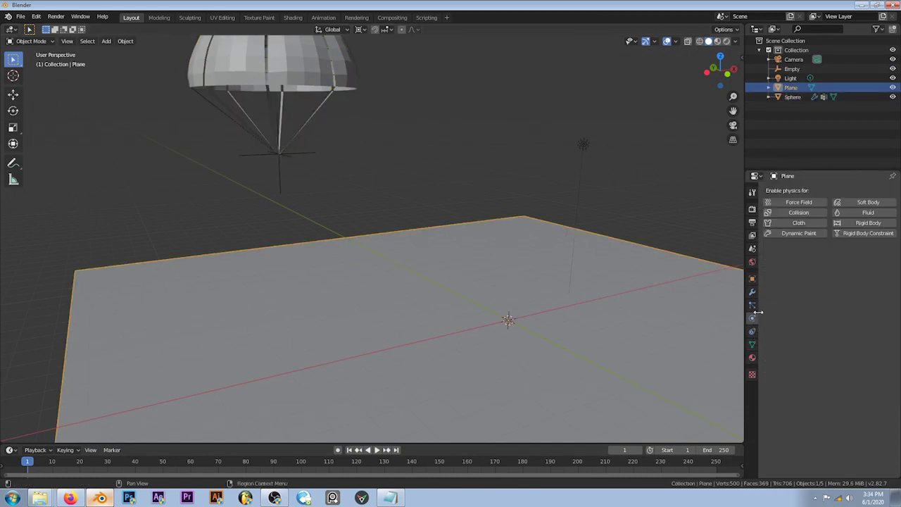
left_click(797, 212)
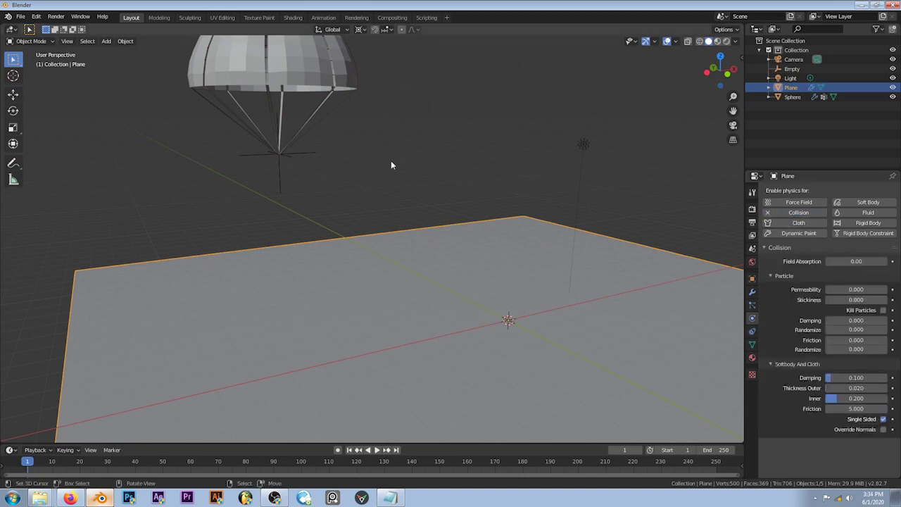
- Enable Cloth physics on the parachute sphere
left_click(346, 117)
left_click(788, 222)
middle_click_drag(369, 172, 387, 180, "shift")
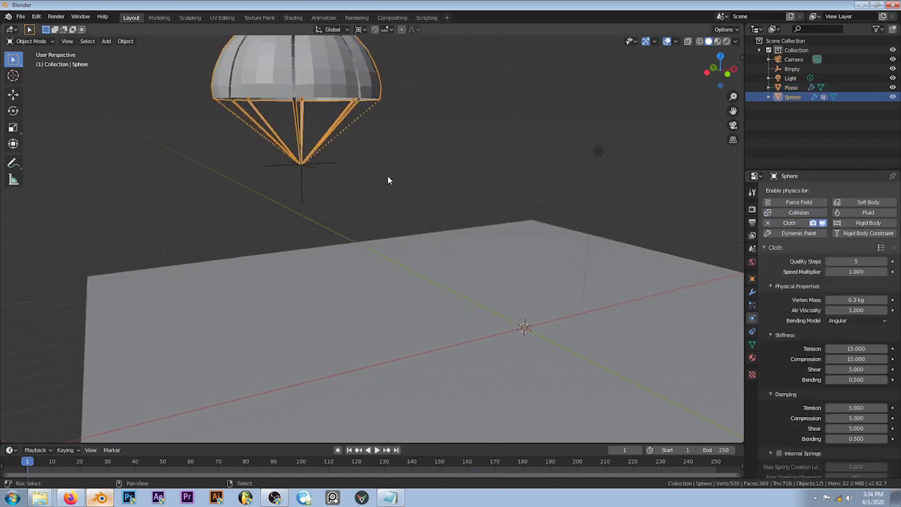
- Set the parachute cloth's Pin Group to the 'Pin' vertex group
middle_click_drag(407, 218, 327, 172)
left_click(327, 172)
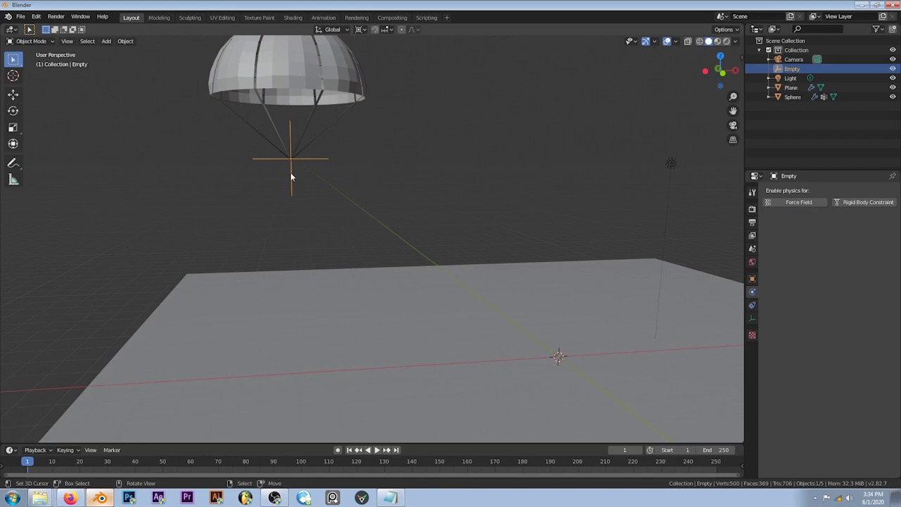
left_click(318, 97)
scroll(838, 418, "down", 3)
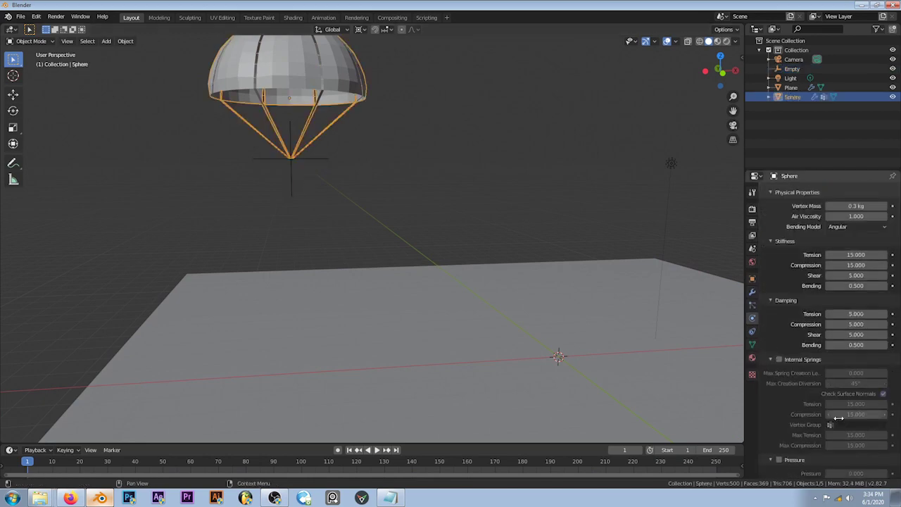
scroll(813, 415, "down", 3)
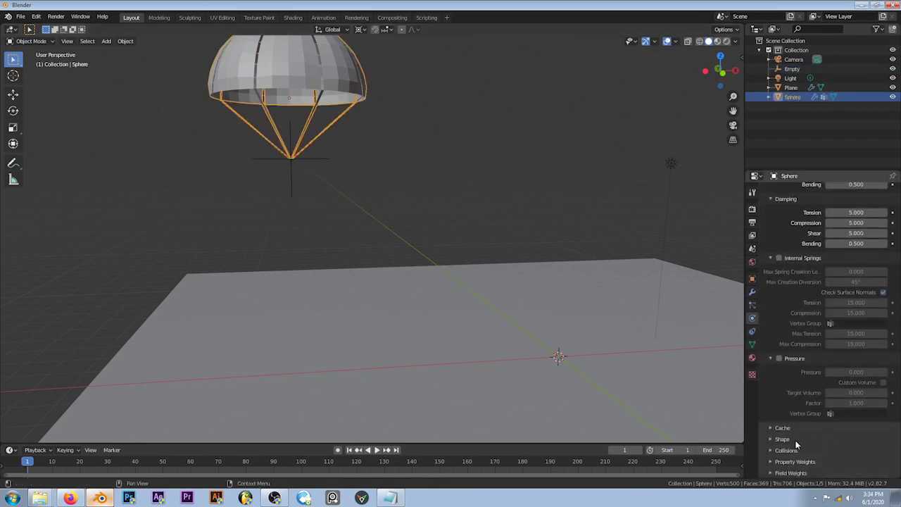
scroll(830, 447, "down", 3)
left_click(860, 381)
left_click(834, 405)
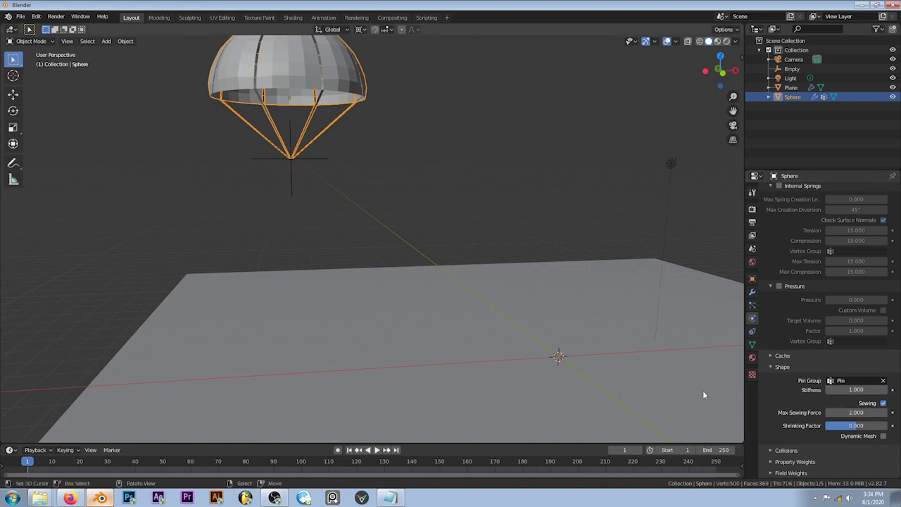
- Play the simulation and orbit to watch the dome inflate
scroll(809, 450, "down", 3)
scroll(836, 421, "down", 3)
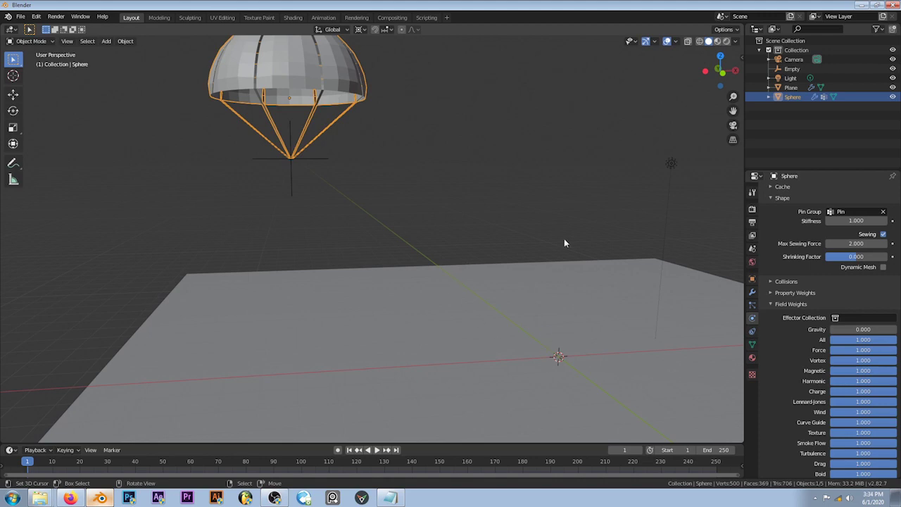
key("space")
mouse_move(564, 243)
middle_mouse_down()
mouse_move(477, 255)
mouse_move(483, 319)
mouse_move(332, 215)
mouse_move(408, 243)
mouse_move(422, 227)
mouse_move(413, 244)
middle_mouse_up()
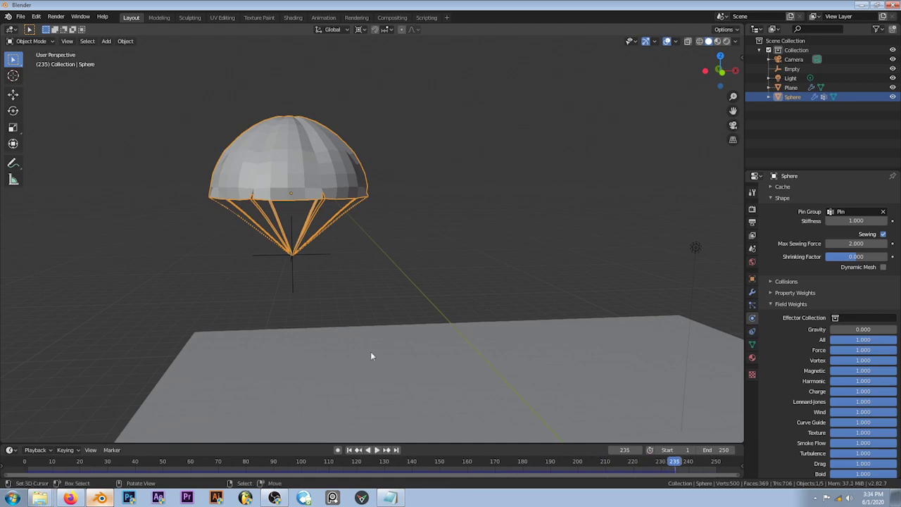
- Rewind and play the gravity 1 test as the canopy collapses, then stop and return to frame 1
left_click(350, 450)
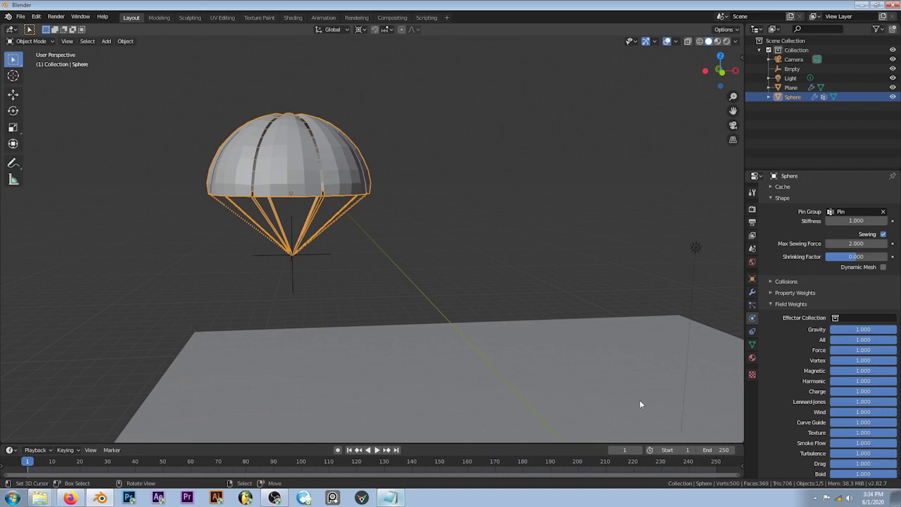
key("space")
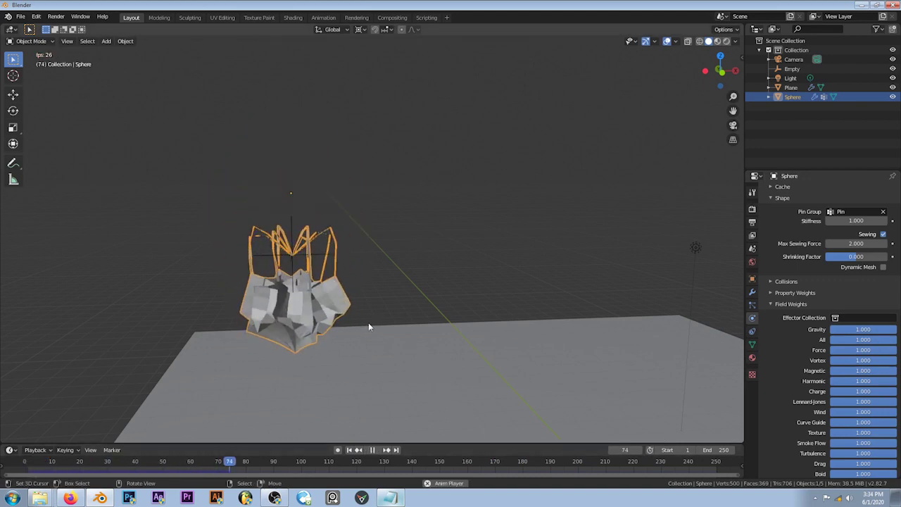
mouse_move(368, 322)
middle_mouse_down()
mouse_move(322, 292)
mouse_move(352, 317)
middle_mouse_up()
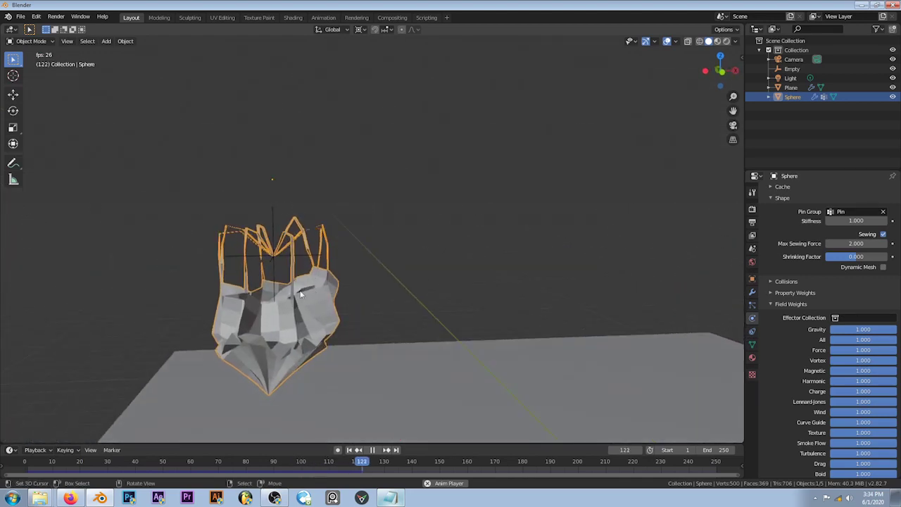
left_click(372, 450)
left_click(351, 450)
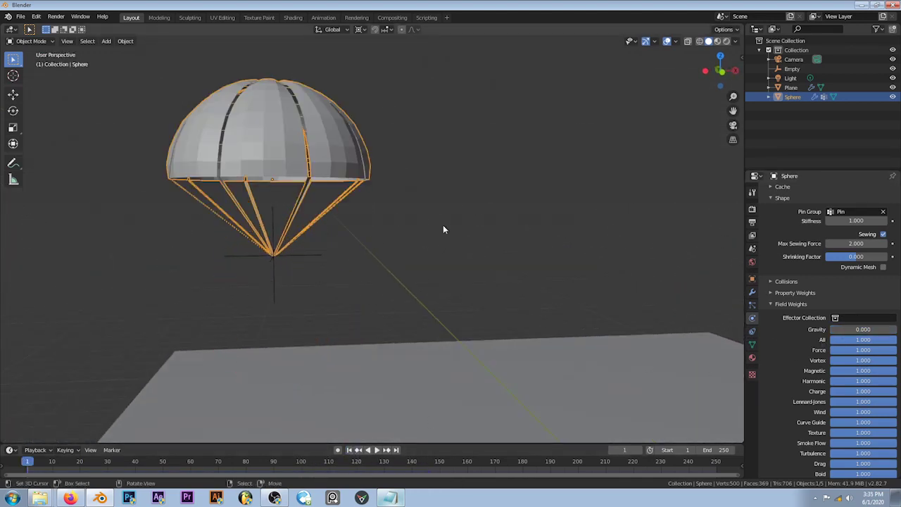
- Apply the Cotton cloth preset to the parachute
scroll(832, 300, "up", 3)
scroll(833, 300, "up", 3)
scroll(834, 306, "up", 1)
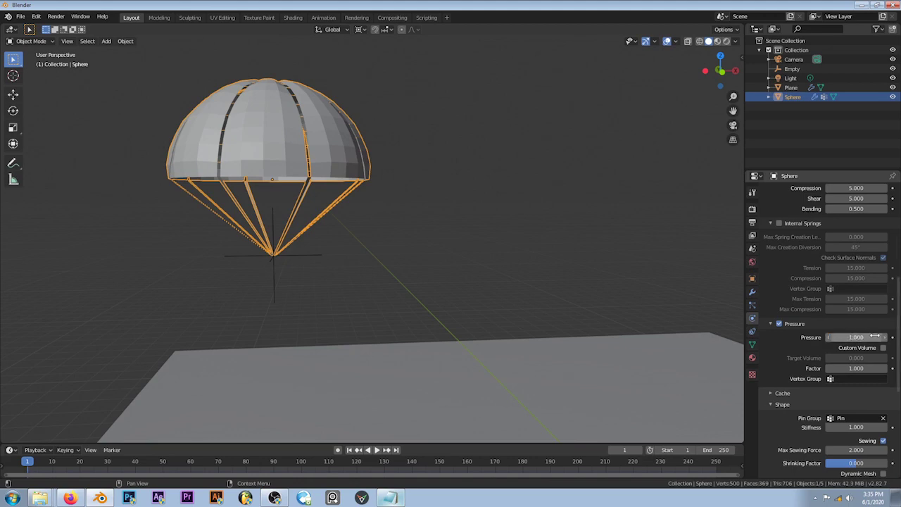
scroll(866, 378, "up", 4)
scroll(869, 338, "up", 4)
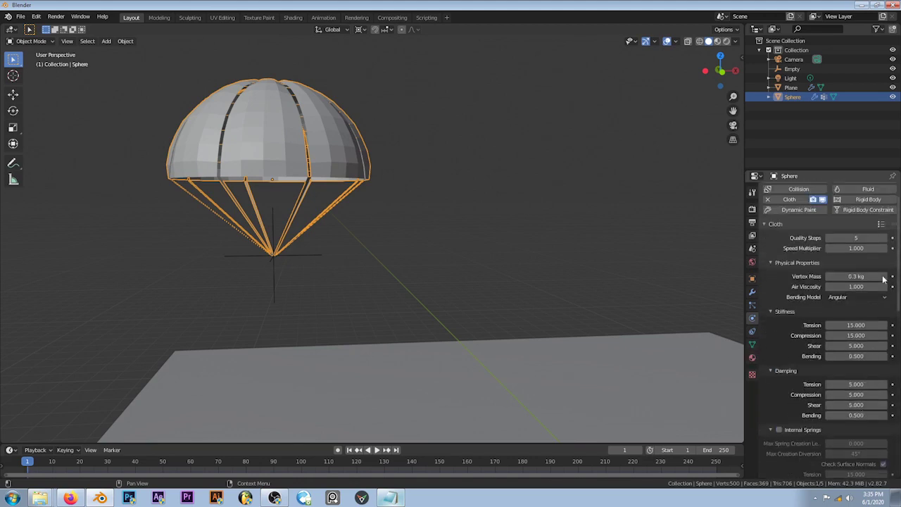
scroll(876, 282, "up", 1)
left_click(880, 247)
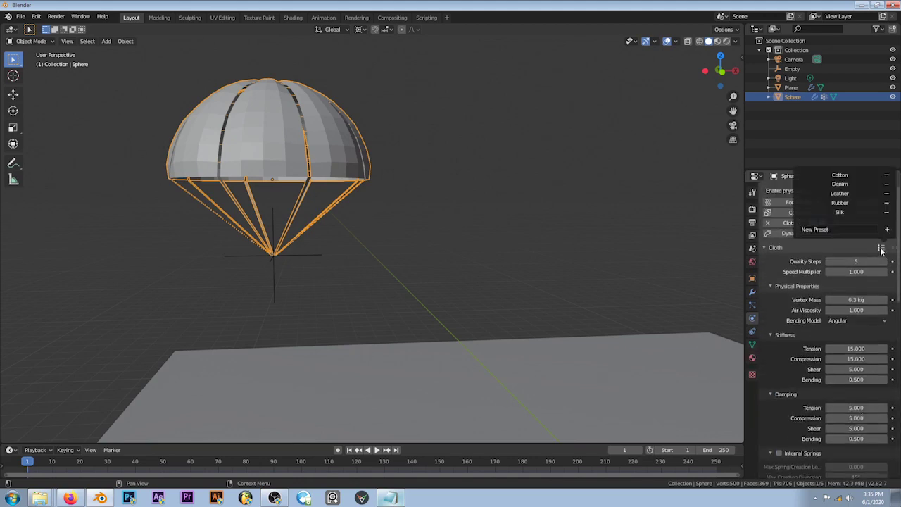
left_click(853, 175)
- Enable Self Collisions in the cloth Collisions panel and start playback
scroll(770, 359, "down", 4)
scroll(770, 359, "down", 5)
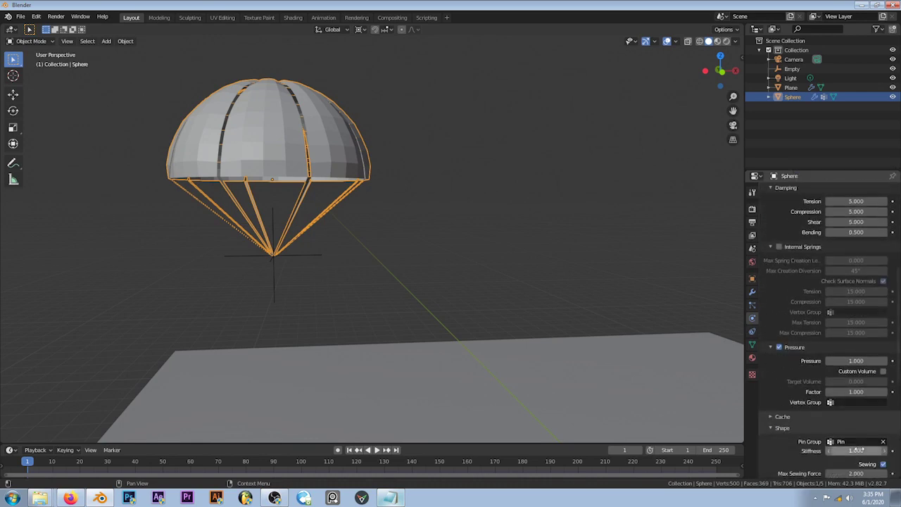
scroll(859, 454, "down", 5)
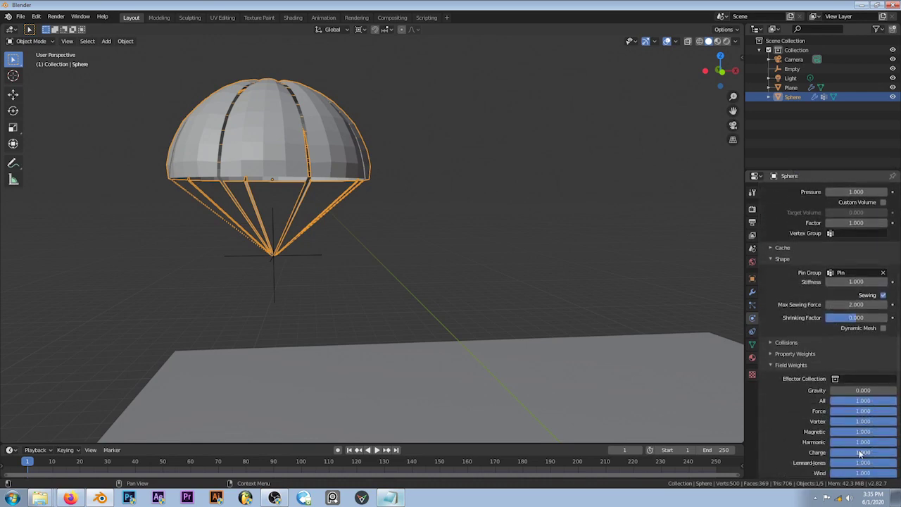
left_click(802, 344)
scroll(834, 404, "down", 3)
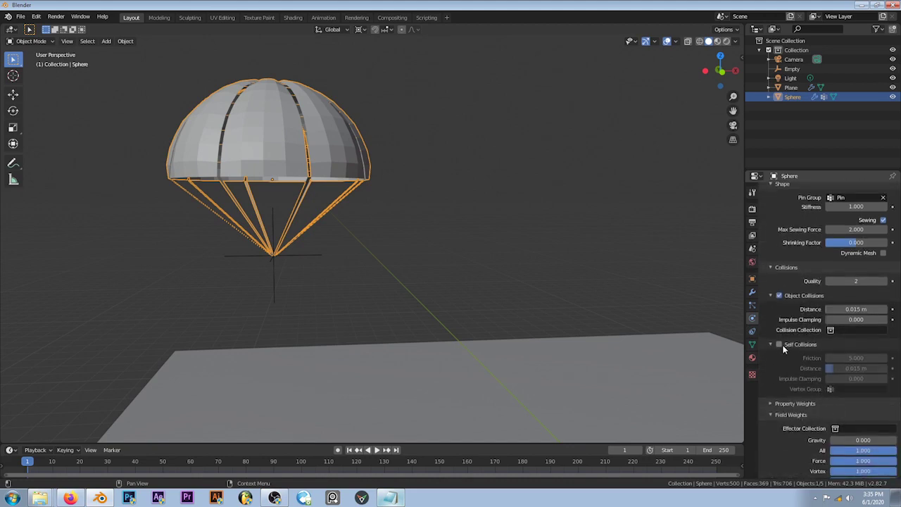
scroll(826, 357, "up", 2)
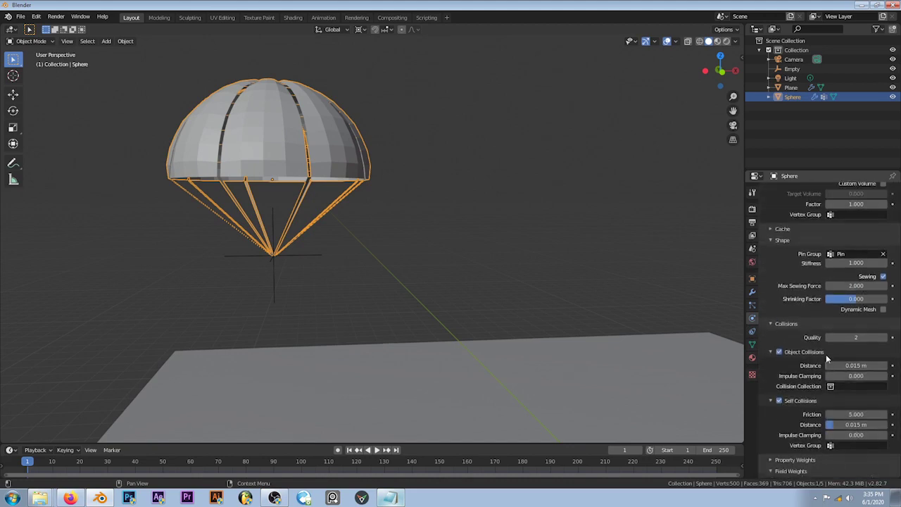
left_click(791, 327)
scroll(838, 377, "down", 2)
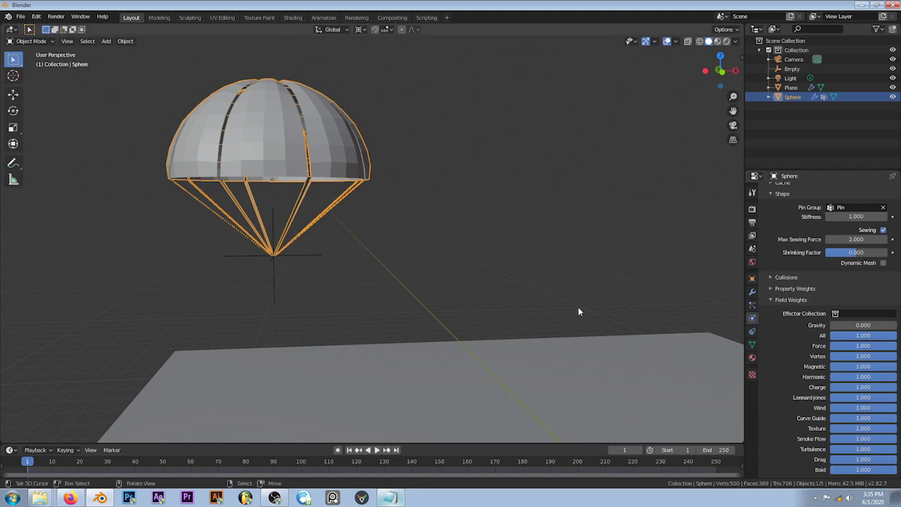
key("space")
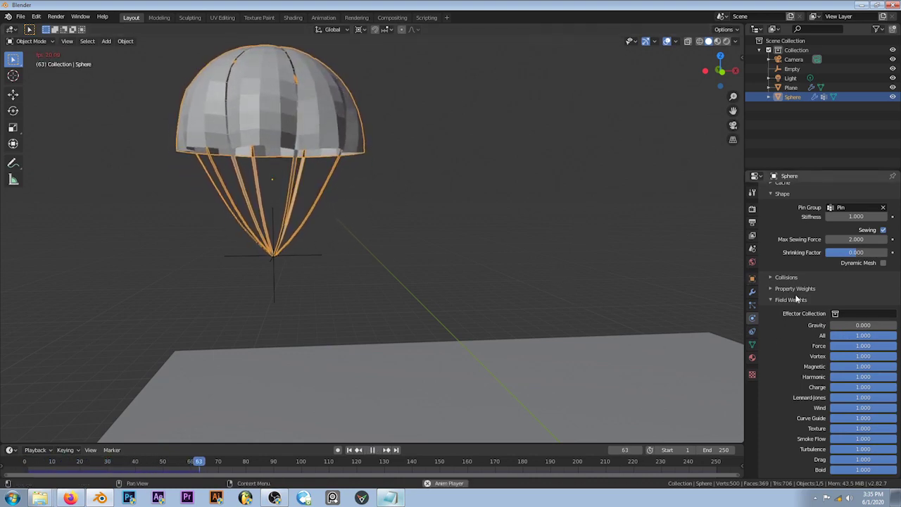
- During playback, try pressure factors 0.300, 0.500 and 1.300, settle on 1.000, then stop and rewind
scroll(818, 295, "up", 5)
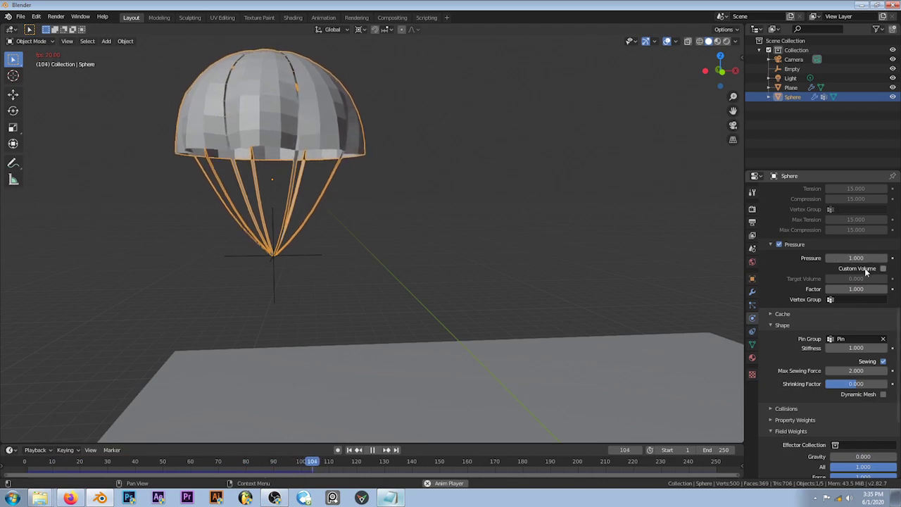
left_click_drag(855, 288, 838, 289)
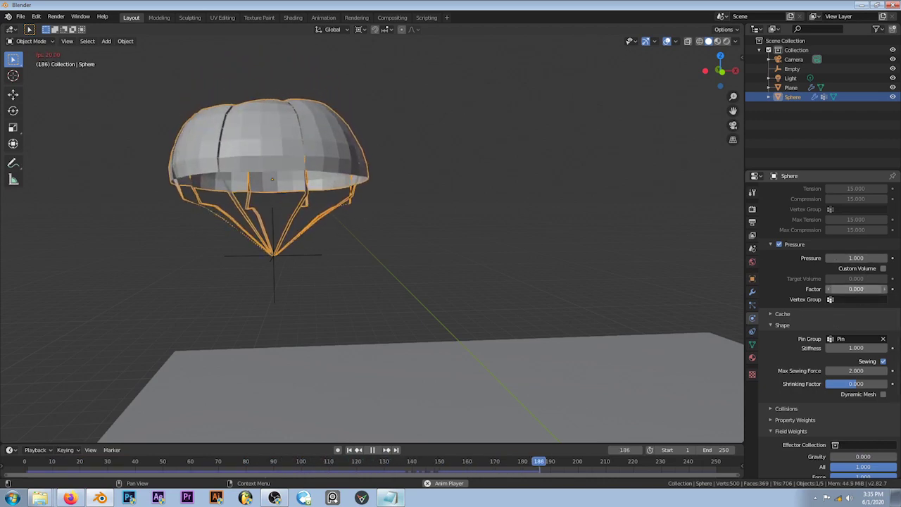
left_click_drag(855, 289, 880, 289)
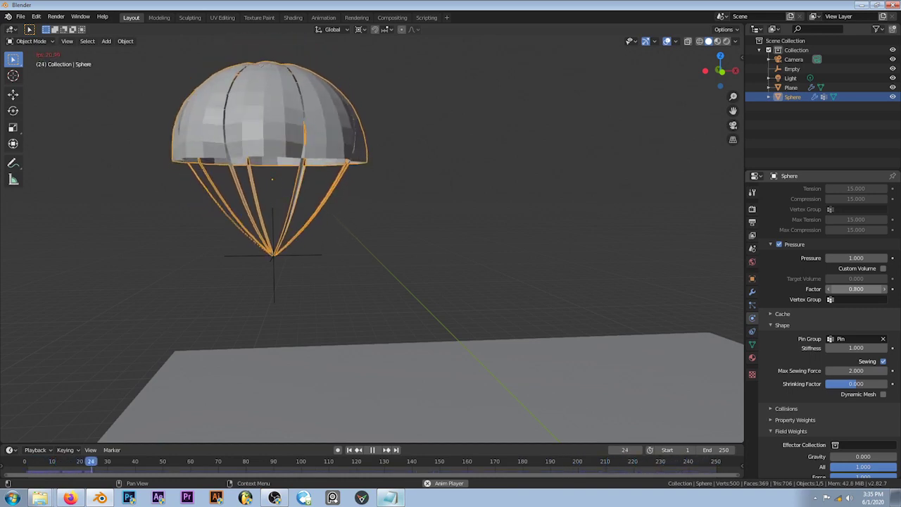
left_click_drag(855, 288, 879, 288)
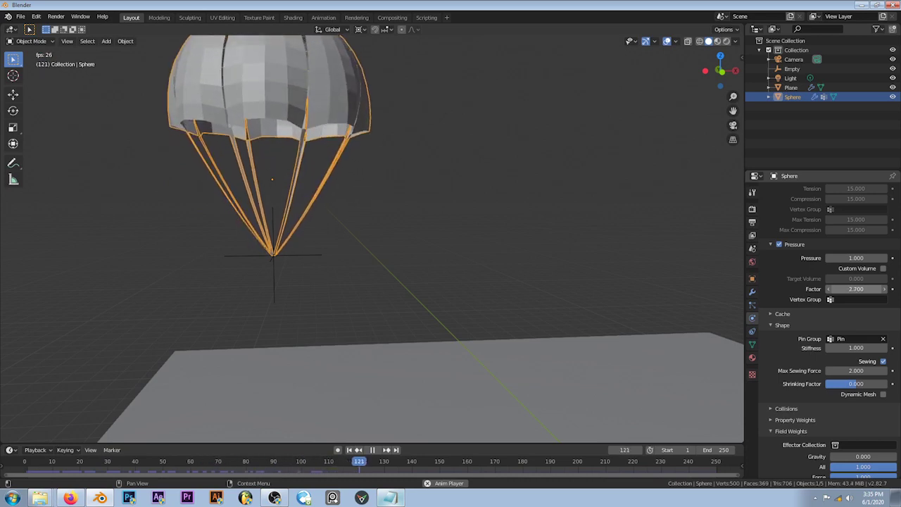
left_click_drag(855, 288, 875, 334)
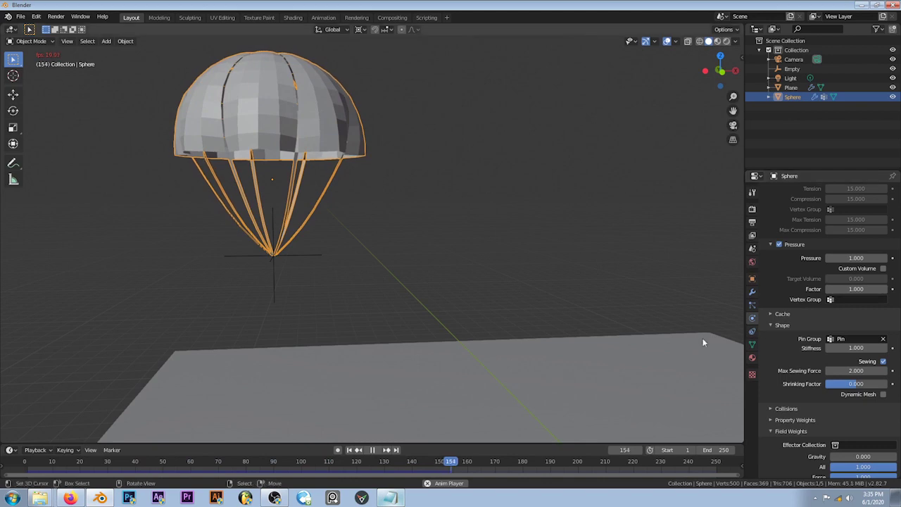
key("space")
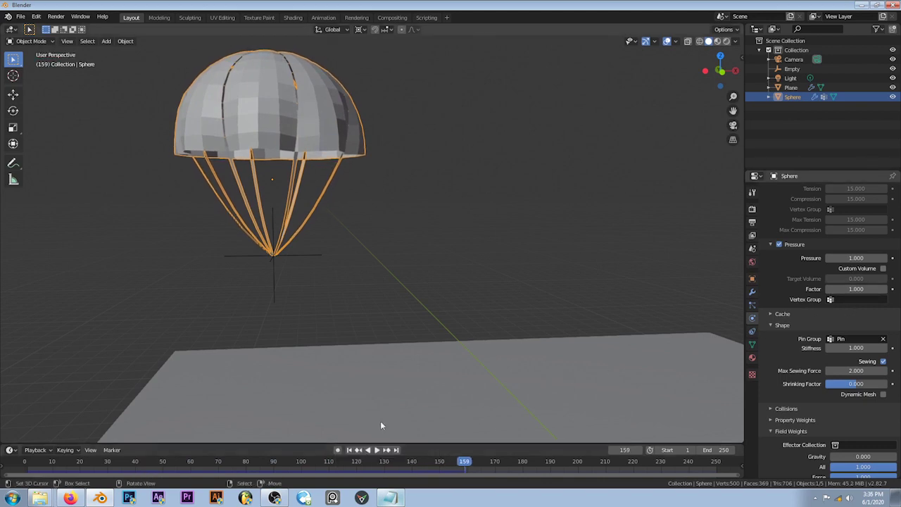
left_click(349, 451)
- In front view, keyframe the Empty's location at frame 1, then lower-right at frame 50
left_click(303, 258)
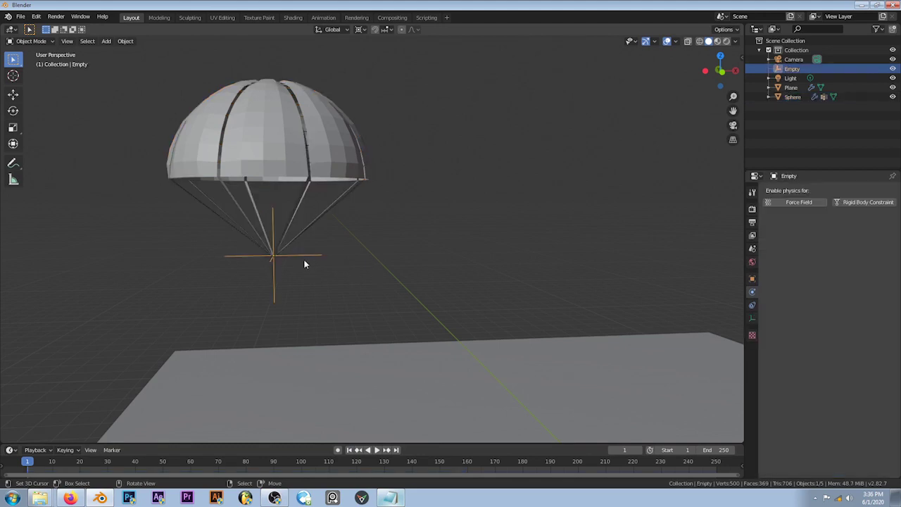
key("KP_1")
middle_click_drag(326, 278, 257, 159, "shift")
scroll(256, 159, "down", 1)
scroll(239, 176, "down", 2)
key("i")
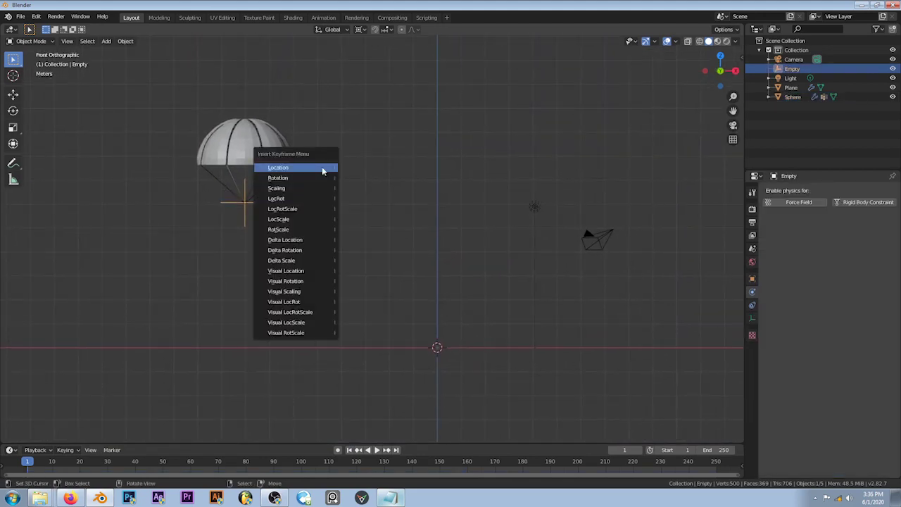
left_click(322, 167)
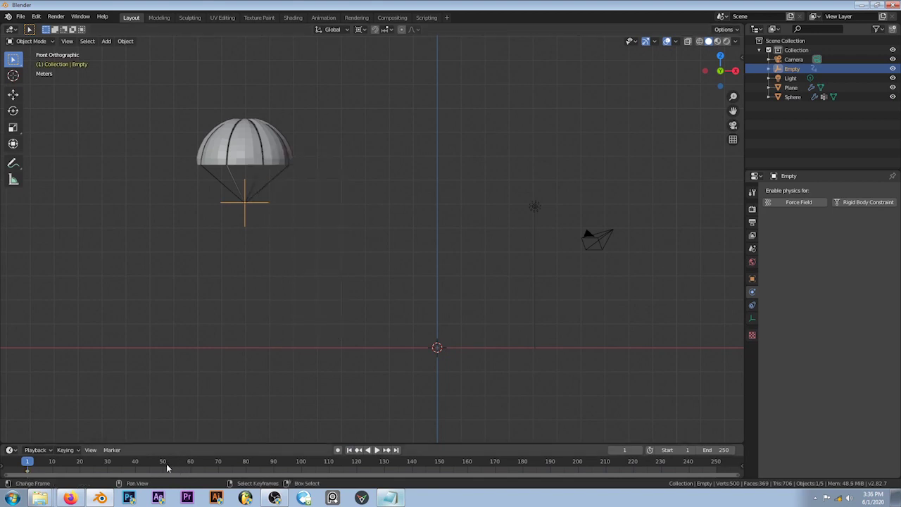
left_click(162, 465)
key("g")
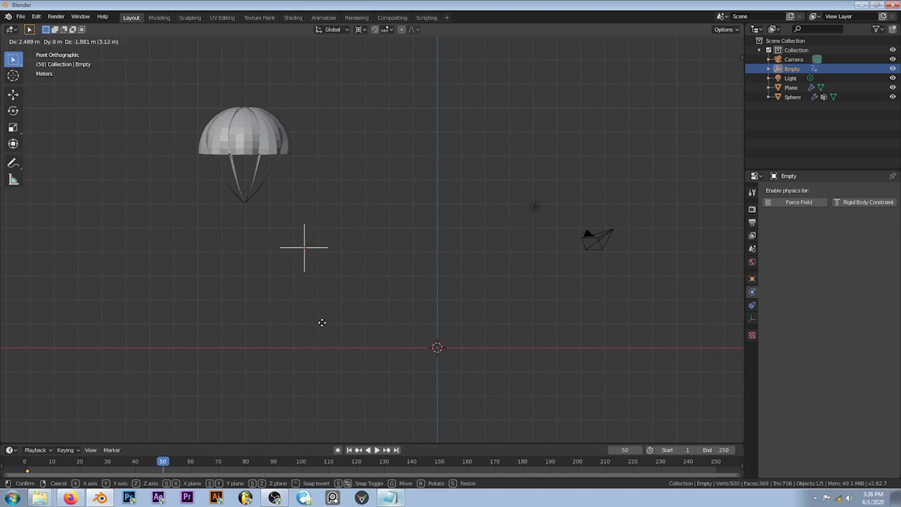
left_click(323, 323)
key("i")
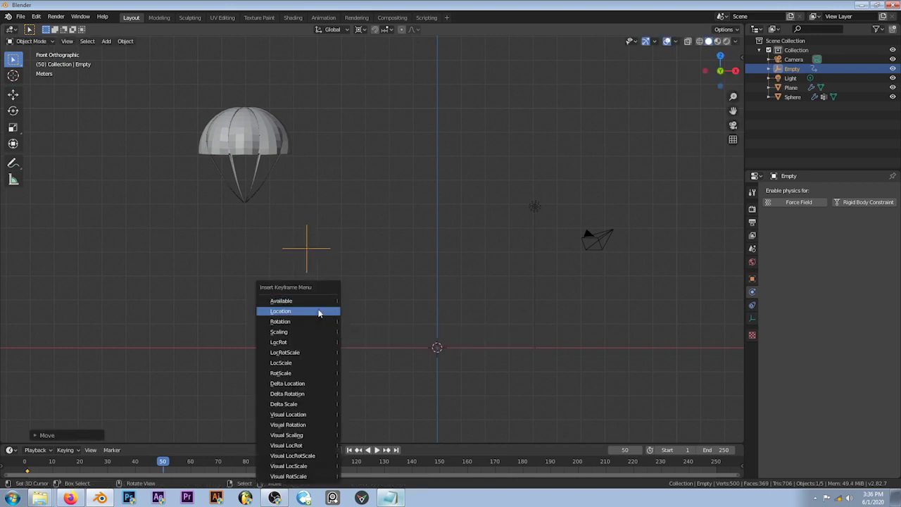
left_click(317, 311)
- Move the Empty right and keyframe its location at frames 100 and 150, ending near the ground
left_click(301, 462)
key("g")
left_click(478, 346)
key("i")
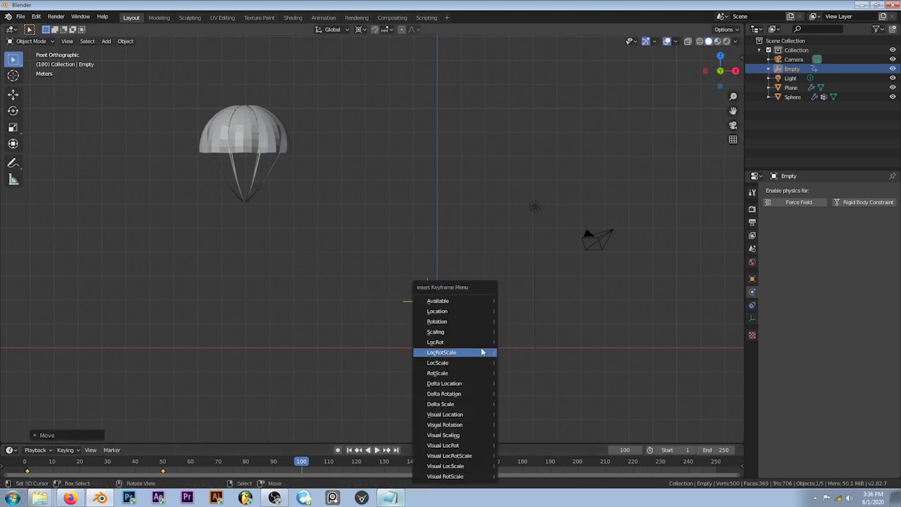
left_click(476, 312)
left_click(439, 461)
key("g")
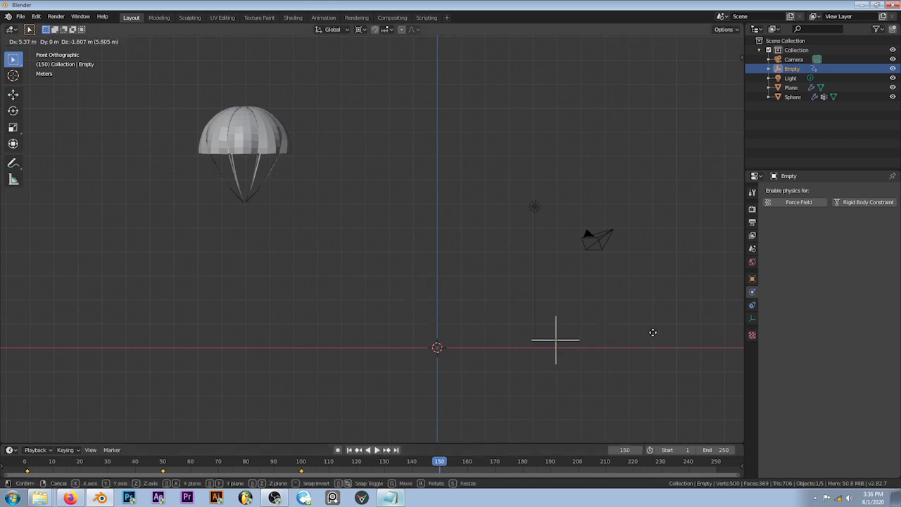
left_click(691, 337)
key("i")
left_click(628, 301)
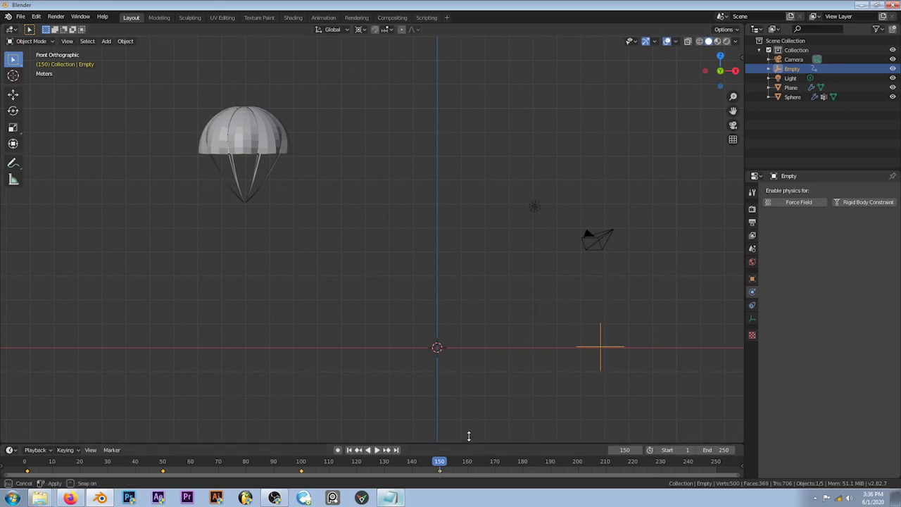
- Enlarge the timeline and set the Empty's keyframes to Linear interpolation
left_click_drag(467, 444, 470, 407)
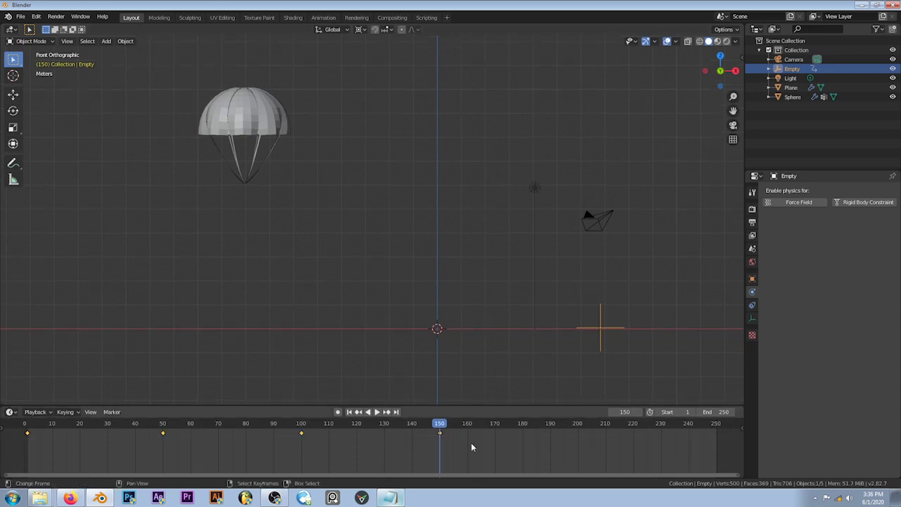
key("t")
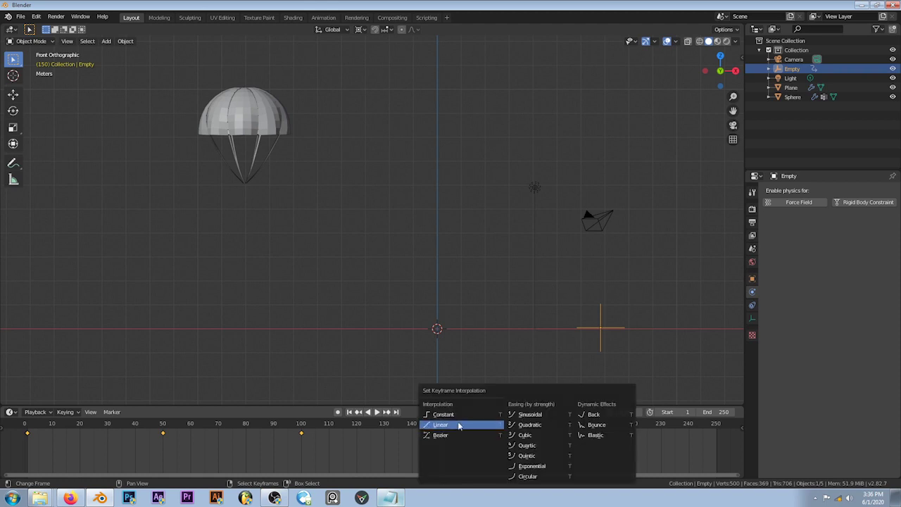
left_click(458, 424)
middle_click_drag(361, 222, 383, 237)
scroll(385, 243, "up", 5)
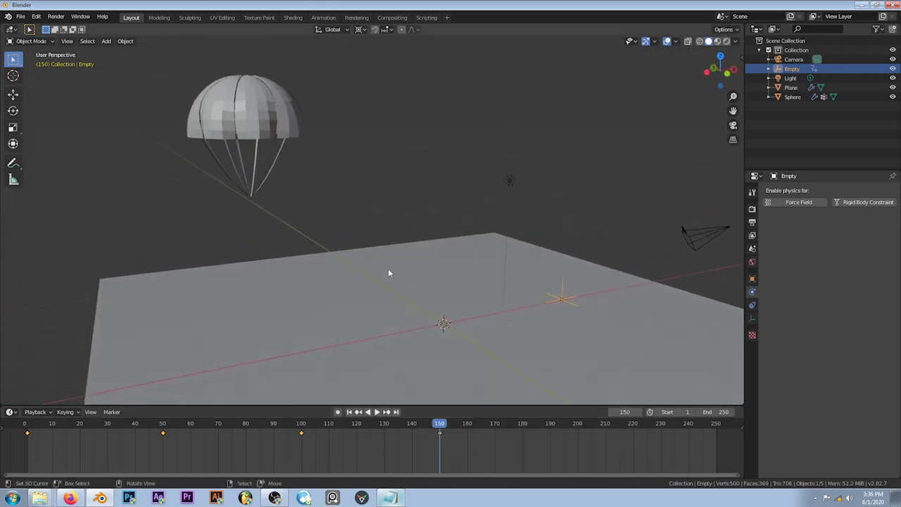
- From frame 1, play the parachute's cloth simulation, then rewind to frame 0
left_click(350, 415)
left_click(243, 123)
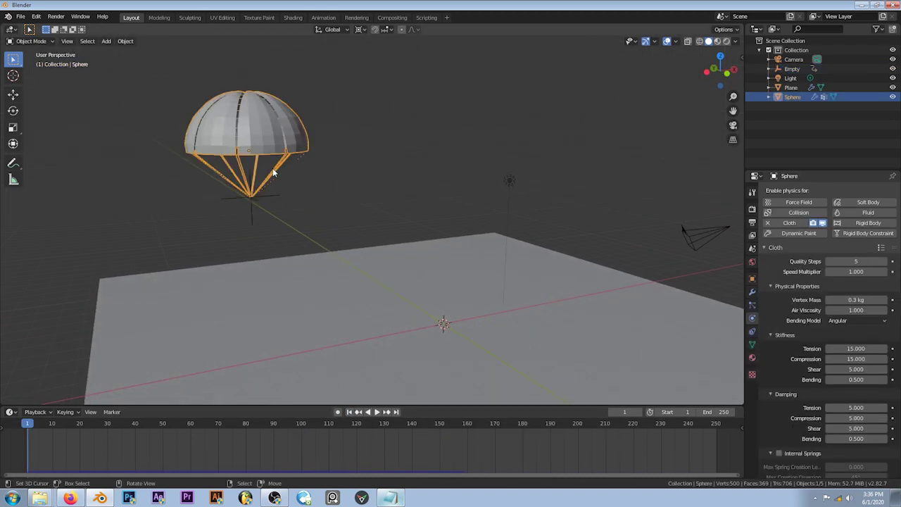
mouse_move(246, 162)
middle_mouse_down()
mouse_move(262, 247)
mouse_move(289, 257)
middle_mouse_up()
scroll(265, 248, "up", 2)
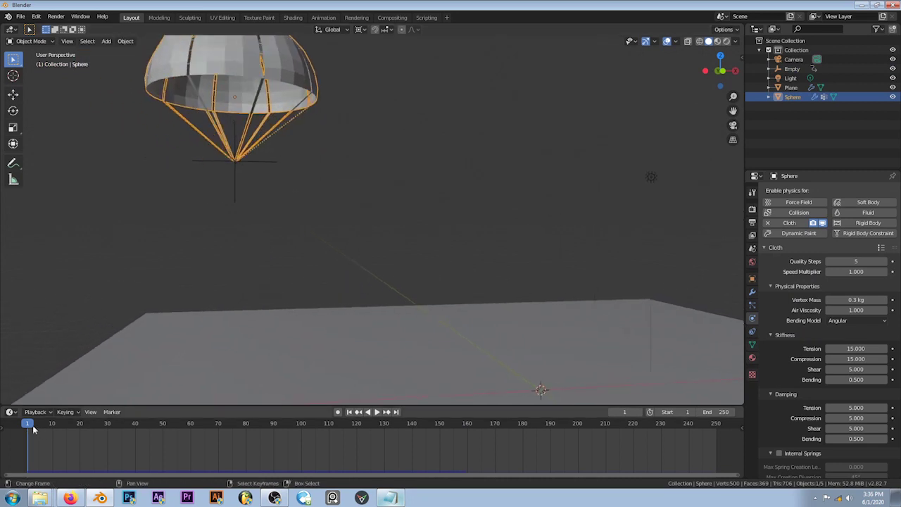
key("space")
left_click_drag(68, 432, 23, 425)
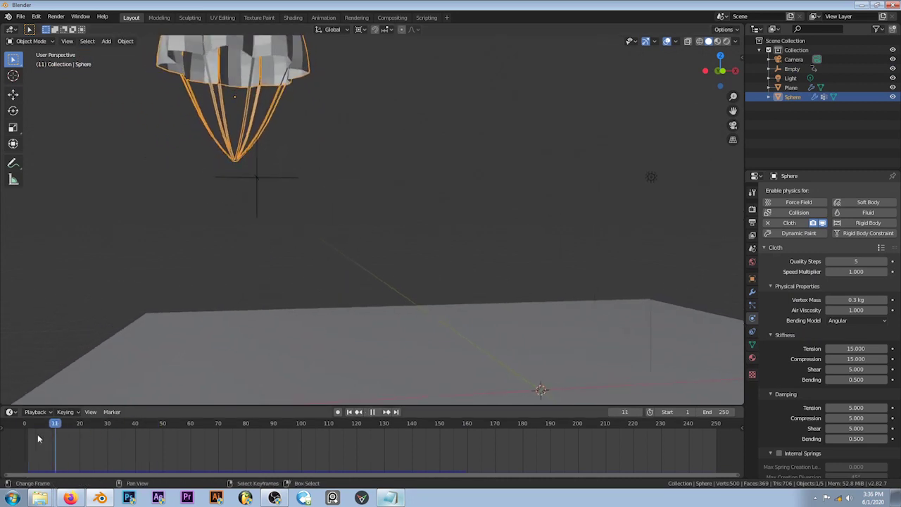
key("space")
- Zoom in where the parachute lines meet and inspect the Empty in edit mode
middle_click_drag(444, 125, 227, 80, "shift")
scroll(402, 205, "up", 4)
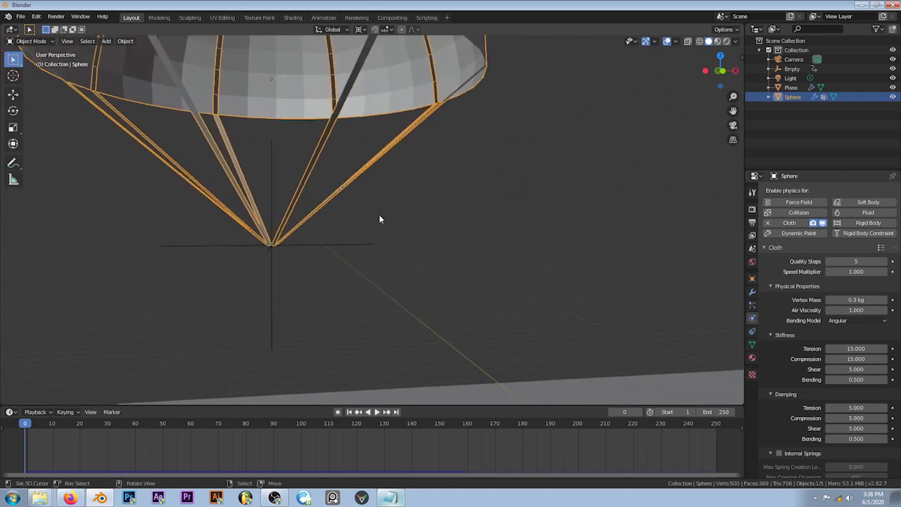
key("Tab")
key("Tab")
left_click(334, 246)
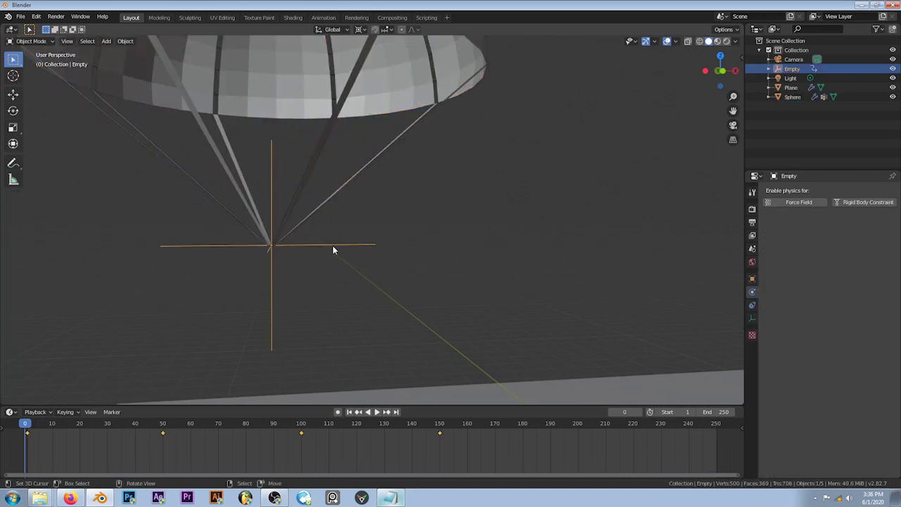
key("g")
key("Escape")
scroll(337, 250, "down", 4)
middle_click_drag(388, 259, 448, 266)
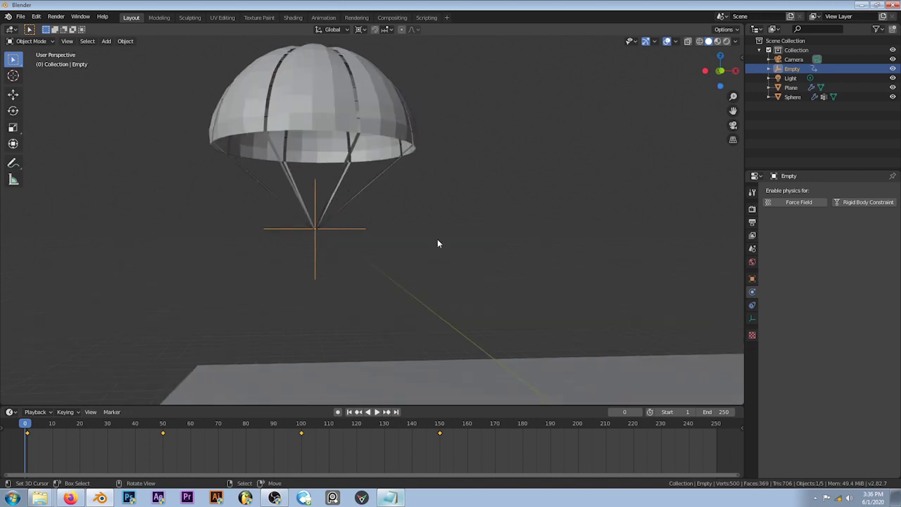
- Select the parachute sphere and Empty in turn, reviewing the sphere's Pressure settings
left_click(400, 141)
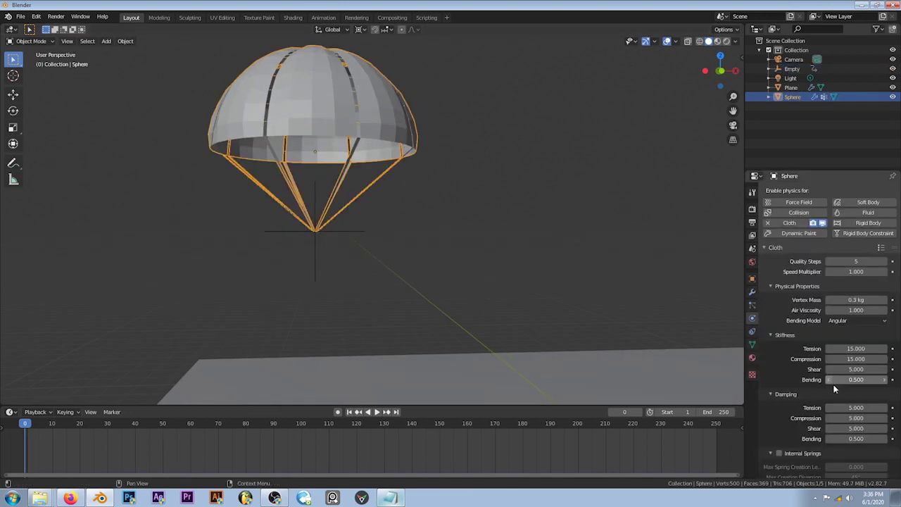
scroll(819, 372, "down", 6)
scroll(839, 387, "down", 3)
scroll(840, 387, "down", 2)
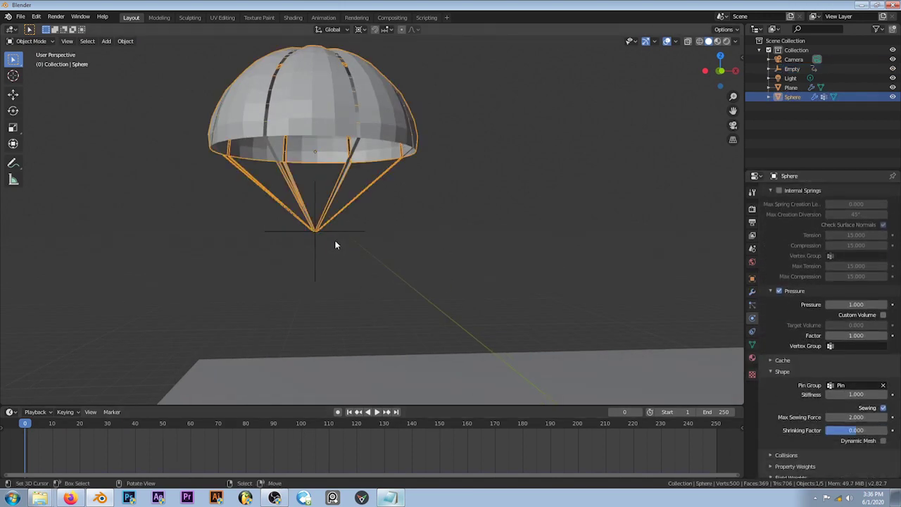
left_click(326, 247)
left_click(372, 122)
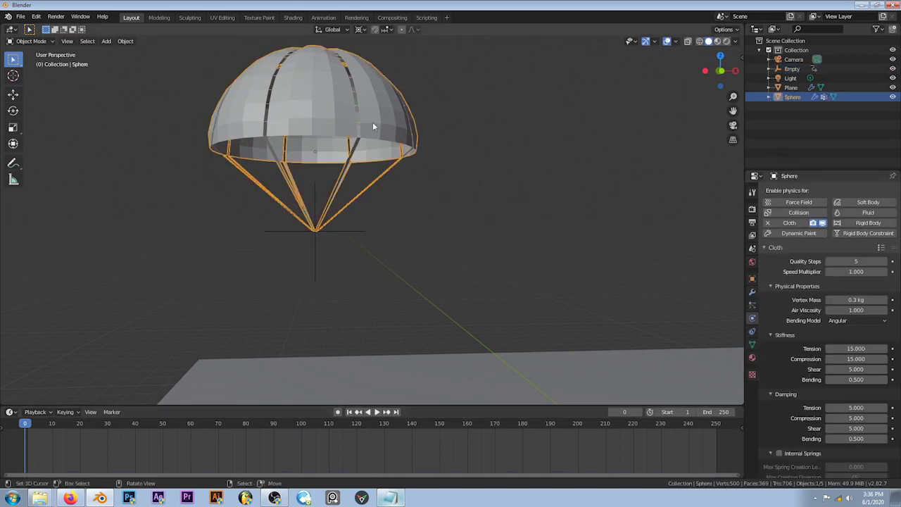
scroll(808, 403, "down", 4)
scroll(808, 403, "down", 4)
scroll(808, 403, "down", 2)
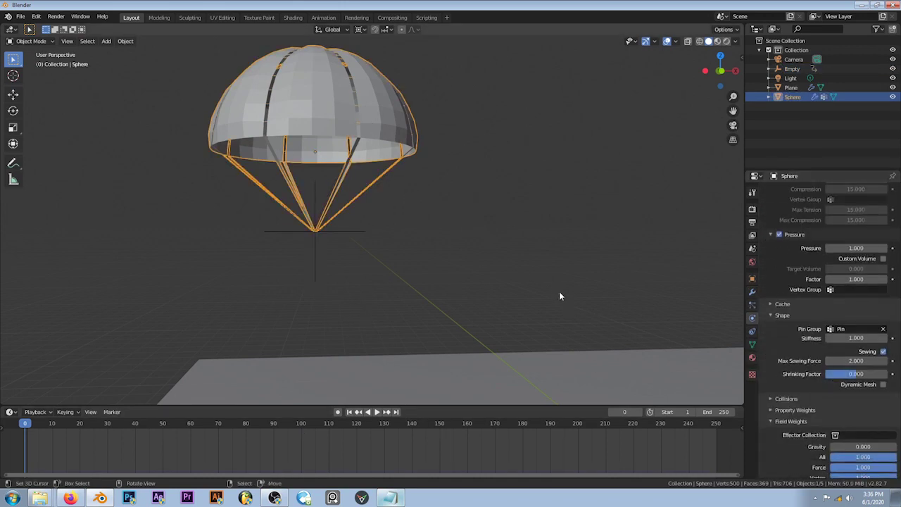
- Show the scene in wireframe from the front at frame 150, then rewind to frame 0
key("KP_1")
scroll(559, 291, "down", 4)
middle_click_drag(490, 267, 326, 169, "shift")
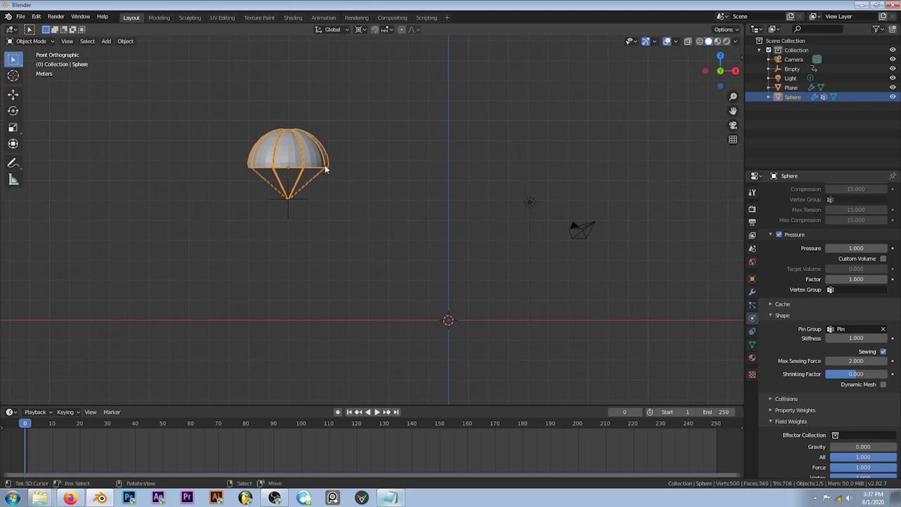
left_click(289, 205)
left_click(440, 429)
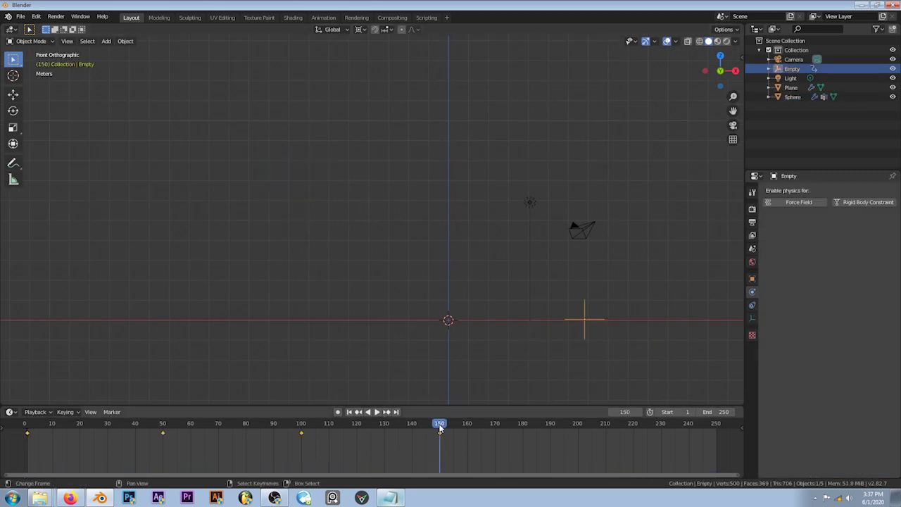
key("z")
left_click(438, 318)
scroll(438, 317, "down", 4)
scroll(438, 316, "down", 5)
scroll(439, 317, "up", 8)
left_click_drag(403, 422, 25, 423)
- Keyframe the parachute sphere's Gravity field weight at 0 on frame 150
left_click(321, 184)
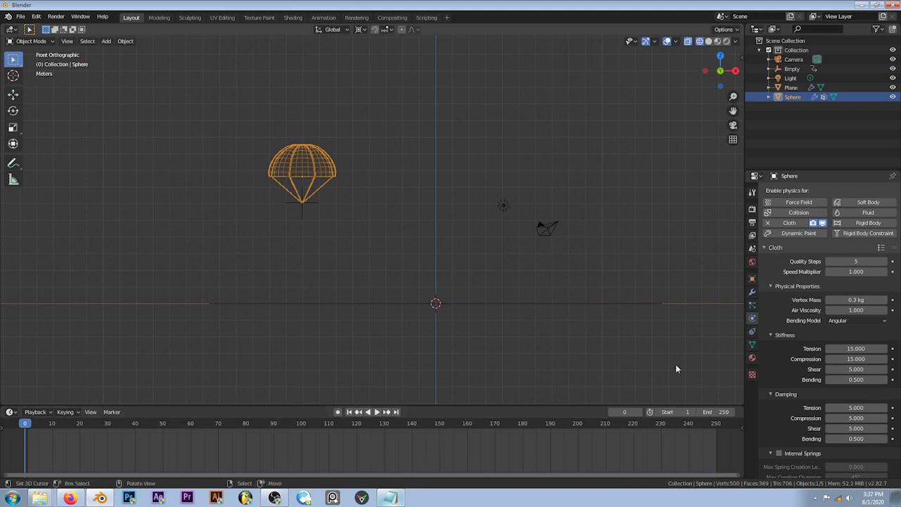
scroll(830, 366, "down", 4)
scroll(846, 426, "down", 6)
scroll(846, 426, "down", 5)
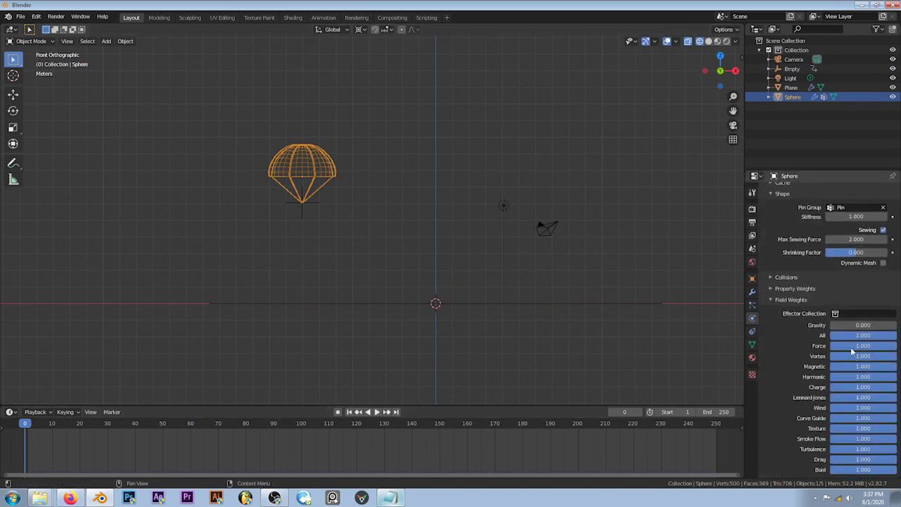
left_click(440, 430)
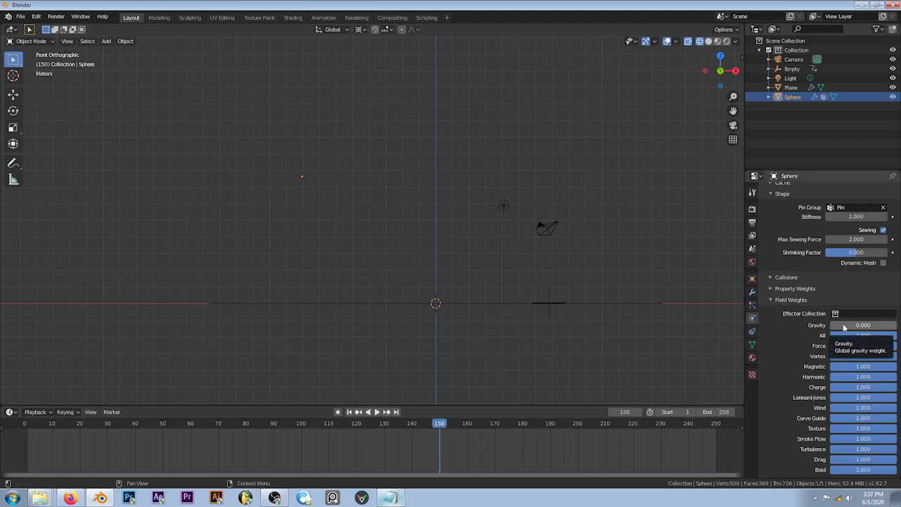
key("i")
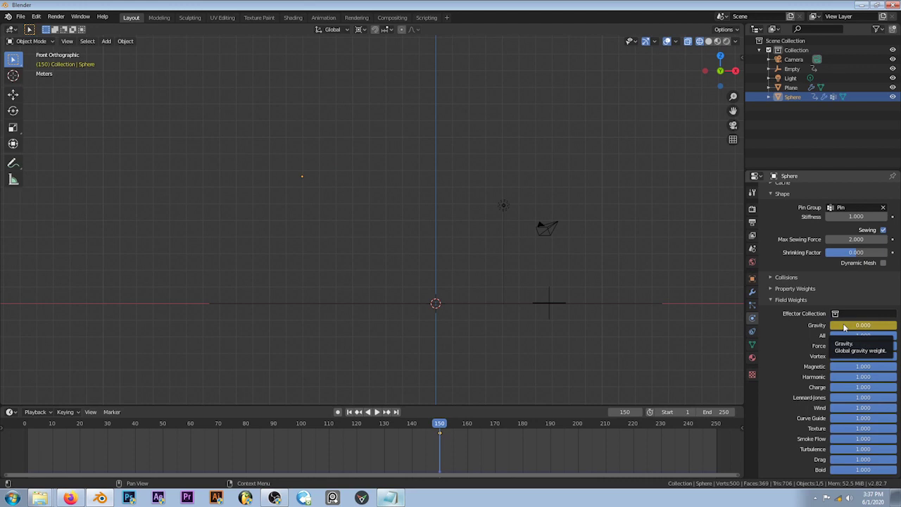
- Keyframe Gravity at 1.000 on frame 174, then return to frame 1
key("space")
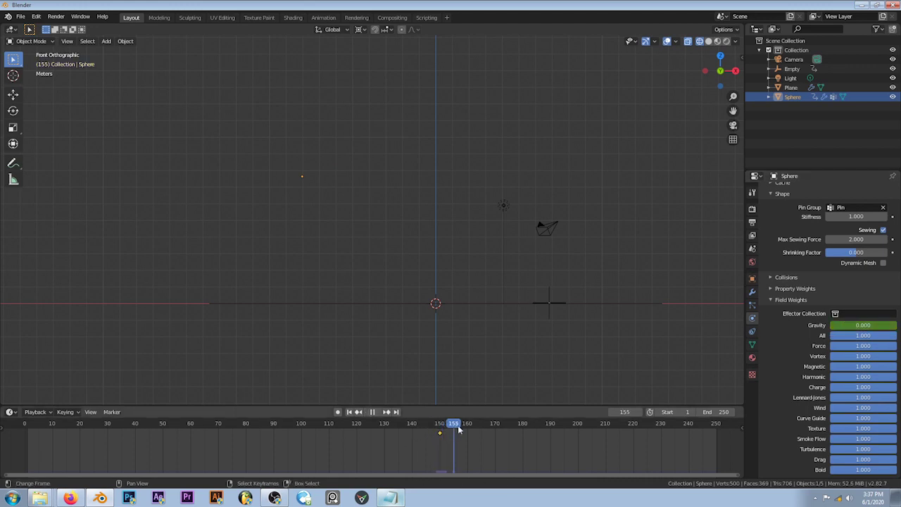
key("space")
key("i")
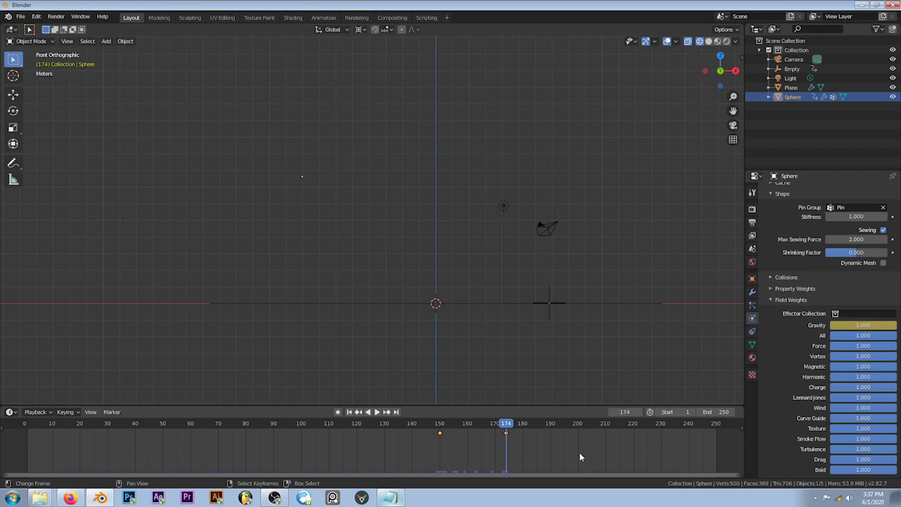
scroll(807, 394, "up", 5)
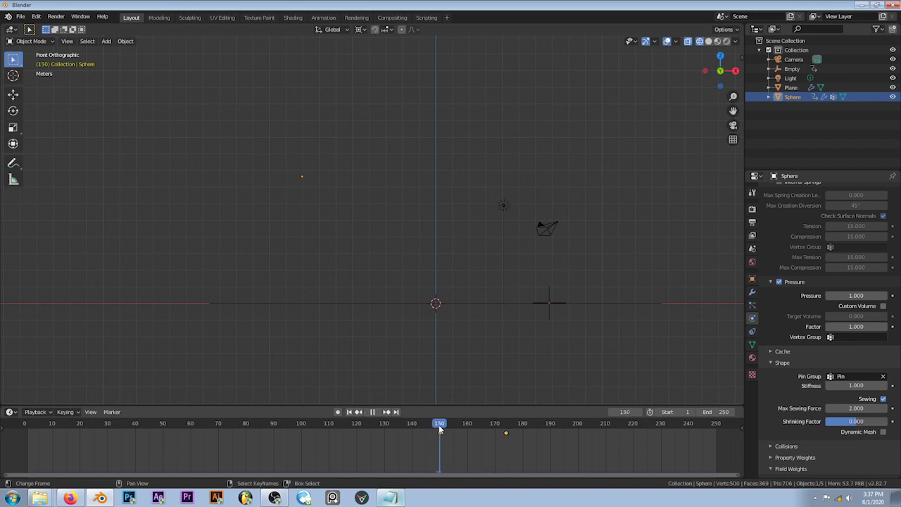
left_click_drag(439, 429, 25, 429)
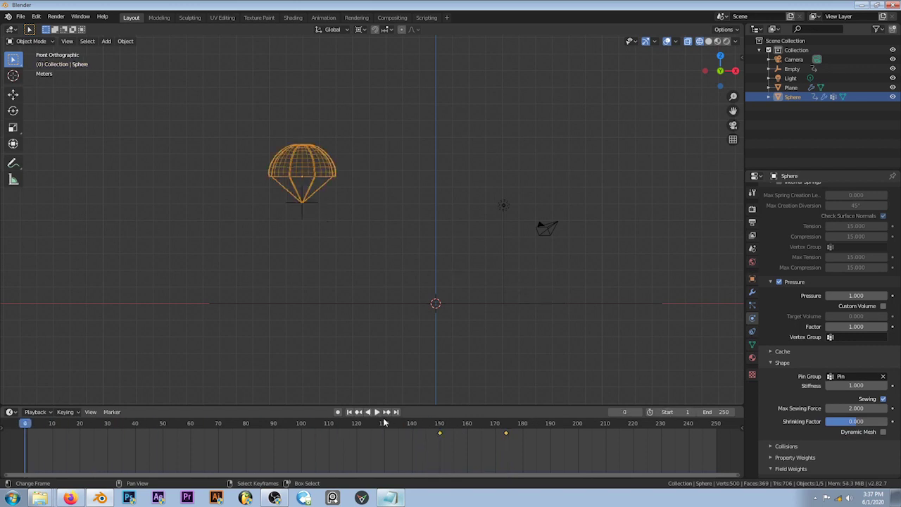
left_click(351, 413)
- Switch the viewport back to Solid shading with the ground plane in view
key("z")
key("z")
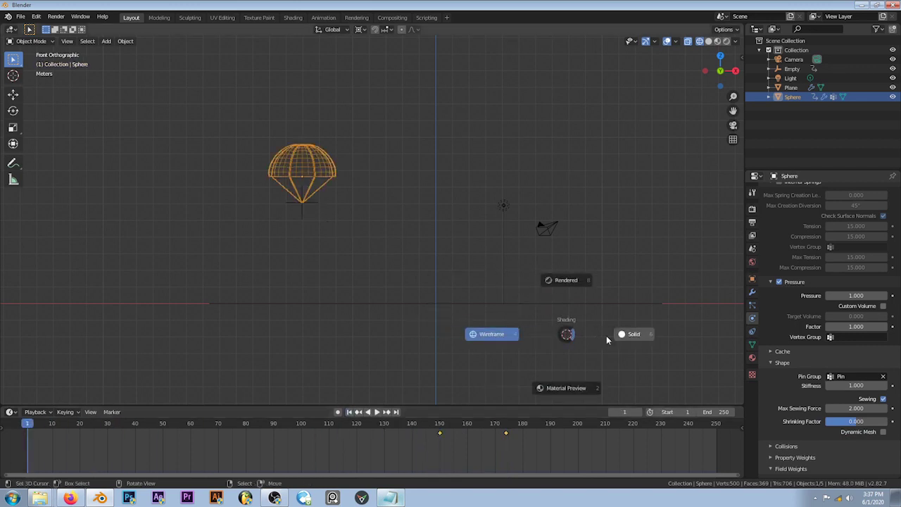
left_click(614, 336)
scroll(614, 338, "up", 3)
mouse_move(614, 342)
middle_mouse_down()
mouse_move(479, 312)
mouse_move(534, 316)
middle_mouse_up()
scroll(484, 335, "down", 2)
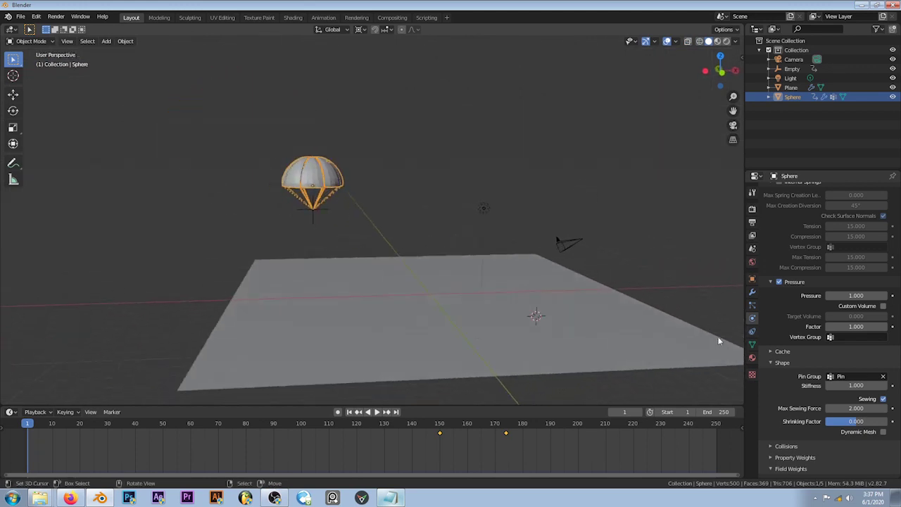
scroll(802, 363, "up", 1)
scroll(802, 359, "down", 1)
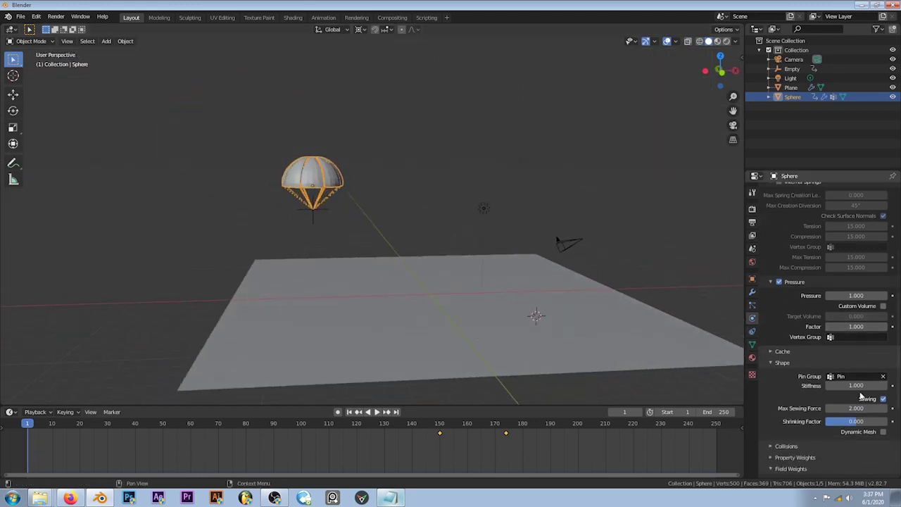
- Set the cloth cache End frame to 400, bake the simulation and play it back
left_click(798, 353)
left_click(861, 395)
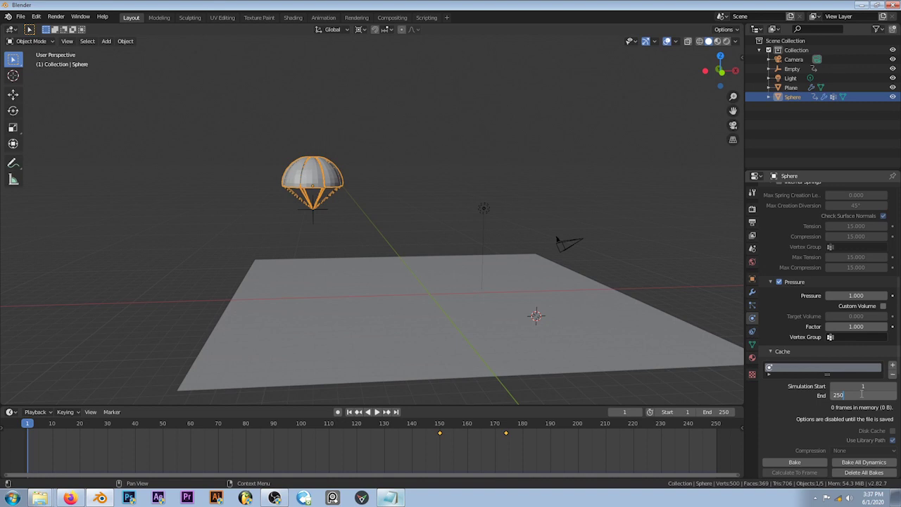
type("0")
key("Return")
left_click(793, 461)
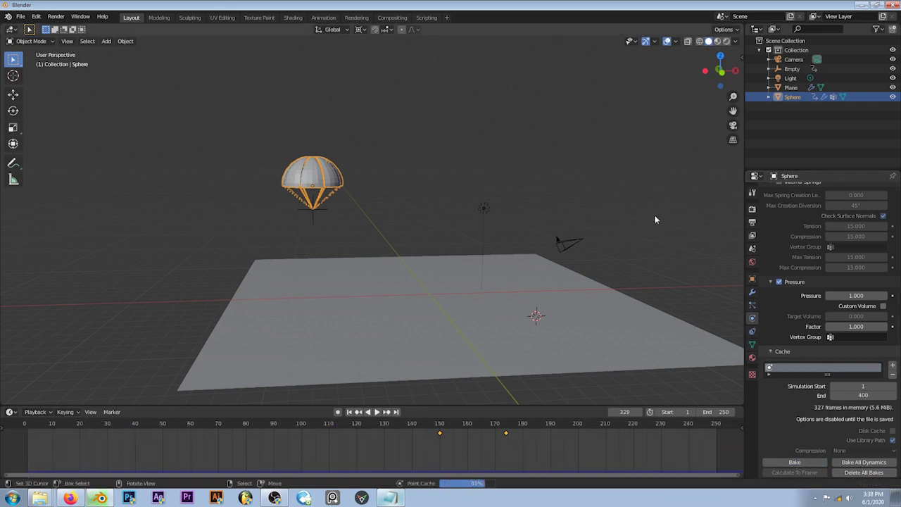
key("space")
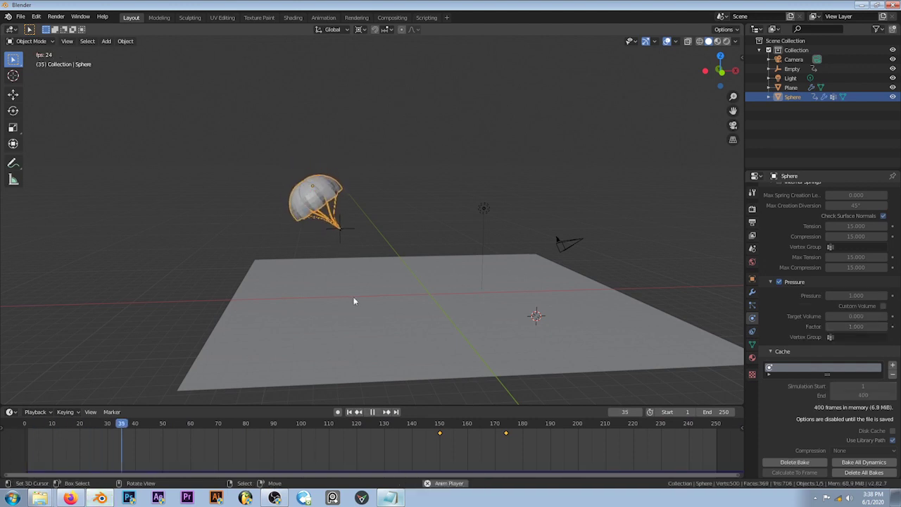
mouse_move(340, 344)
middle_mouse_down()
mouse_move(601, 350)
mouse_move(672, 362)
mouse_move(604, 350)
mouse_move(519, 288)
middle_mouse_up()
key("space")
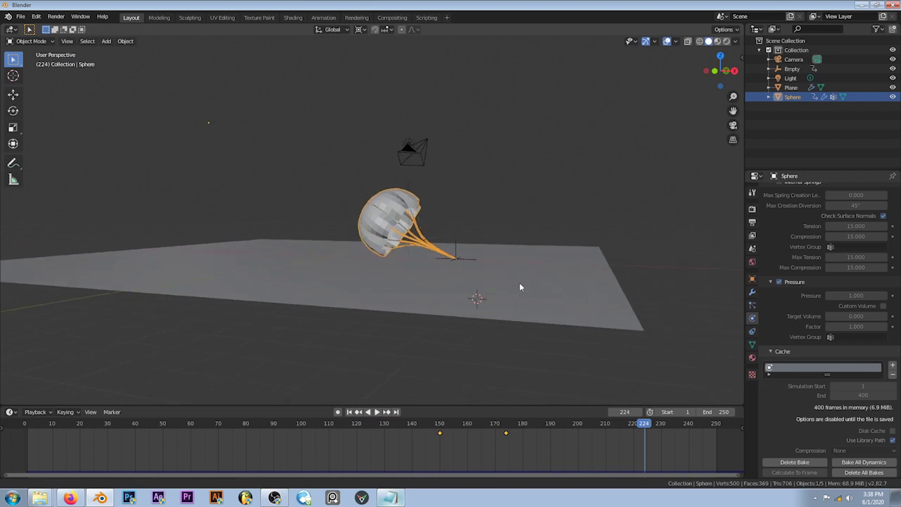
scroll(518, 285, "up", 4)
scroll(500, 271, "up", 2)
mouse_move(485, 260)
middle_mouse_down()
mouse_move(363, 260)
mouse_move(231, 198)
mouse_move(267, 159)
middle_mouse_up()
middle_click_drag(198, 271, 267, 266)
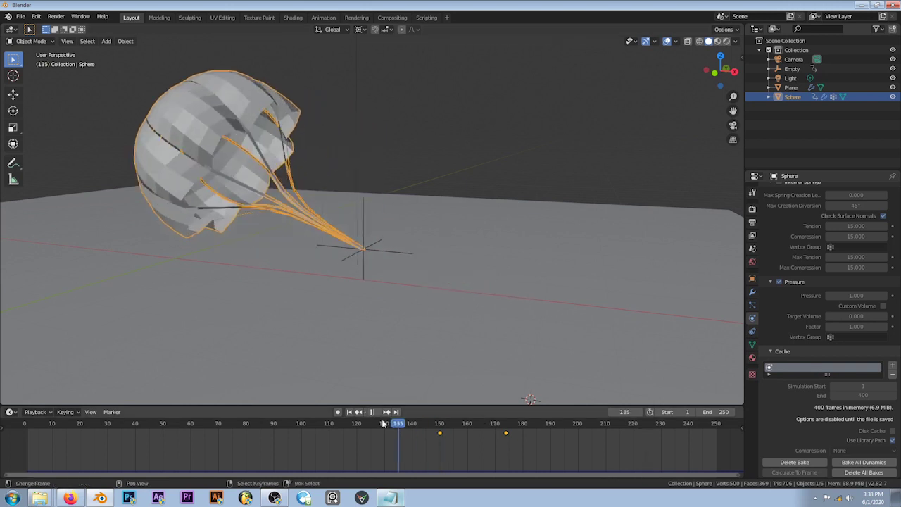
key("KP_1")
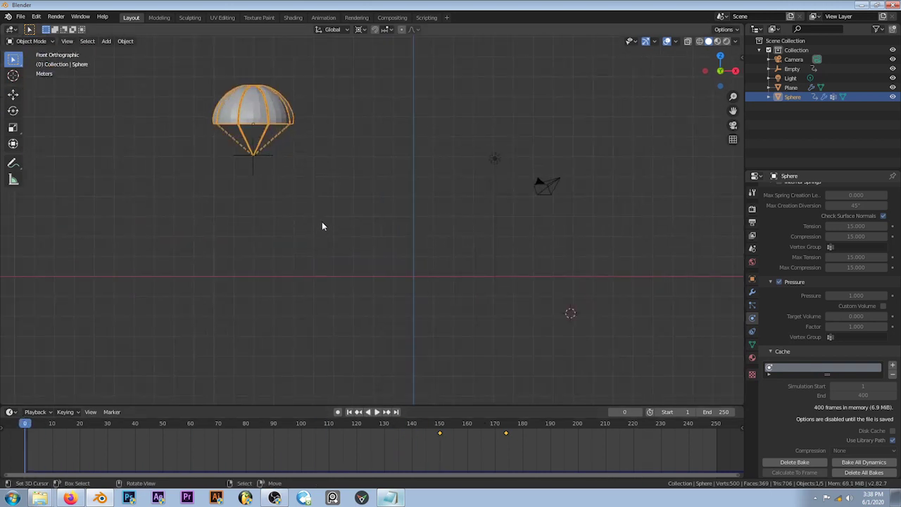
- Move the Empty further left and re-keyframe its location at frames 50 and 100
left_click(255, 155)
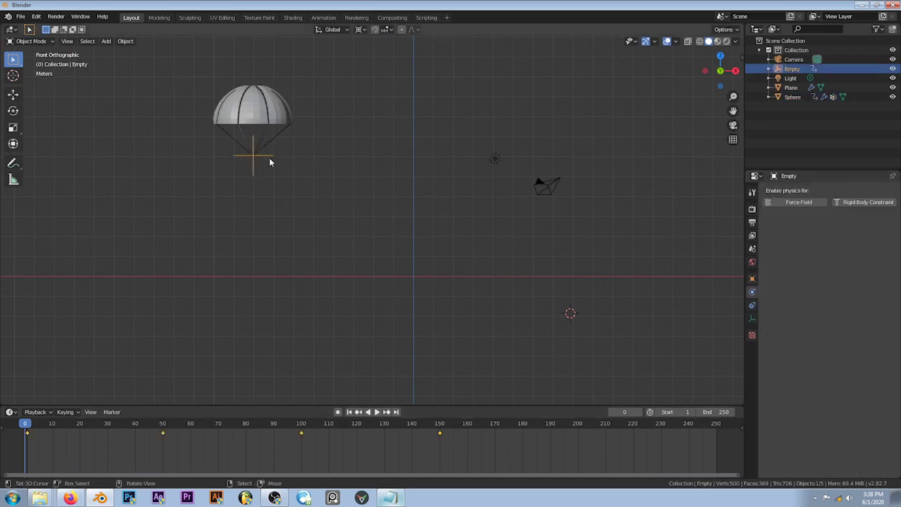
key("space")
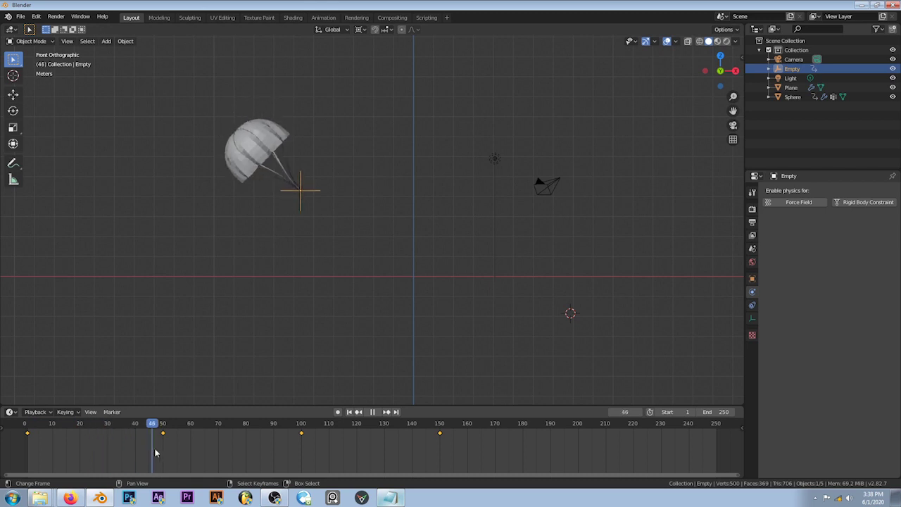
key("space")
key("g")
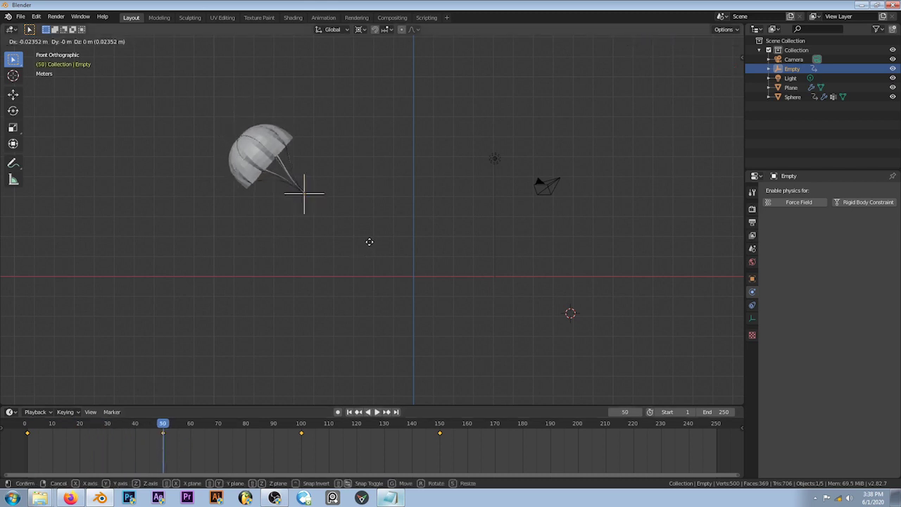
left_click(340, 242)
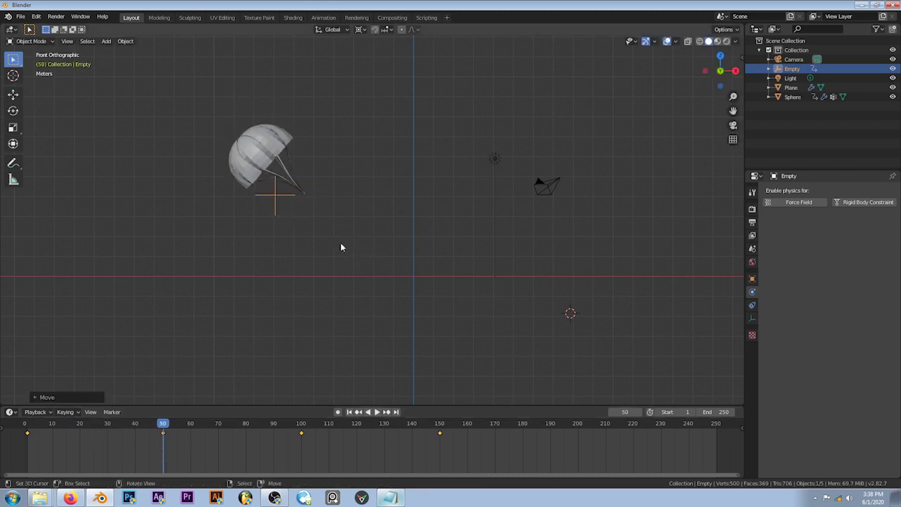
key("i")
left_click(342, 243)
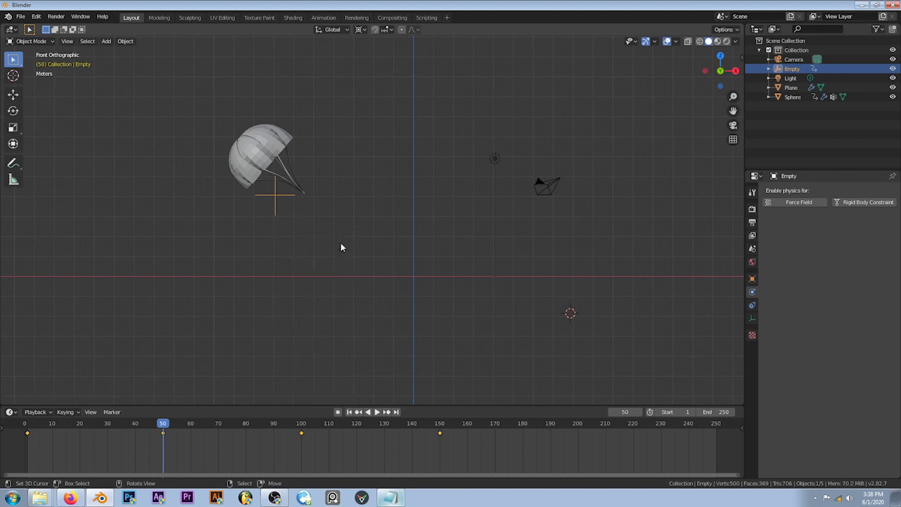
left_click(301, 428)
key("g")
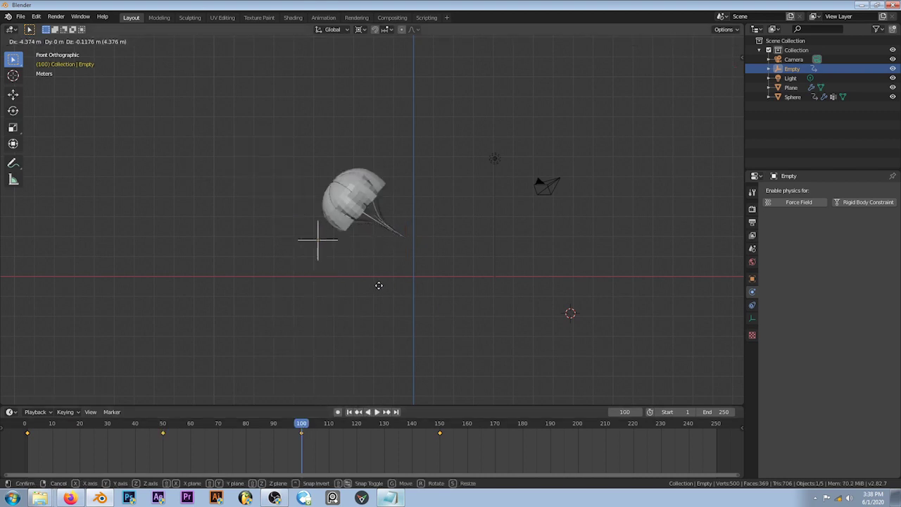
left_click(368, 289)
key("i")
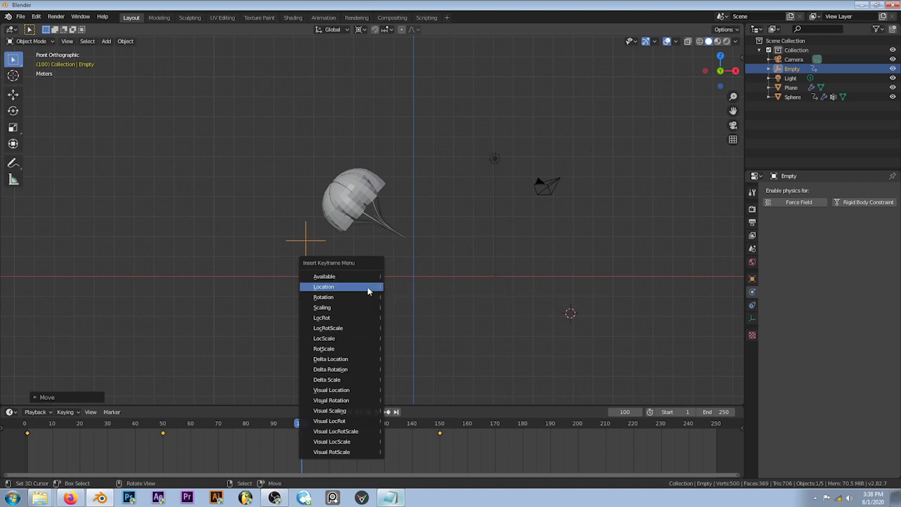
left_click(368, 288)
- Shift the Empty left along X at frame 149, keyframe its location, and return to frame 1
left_click(438, 427)
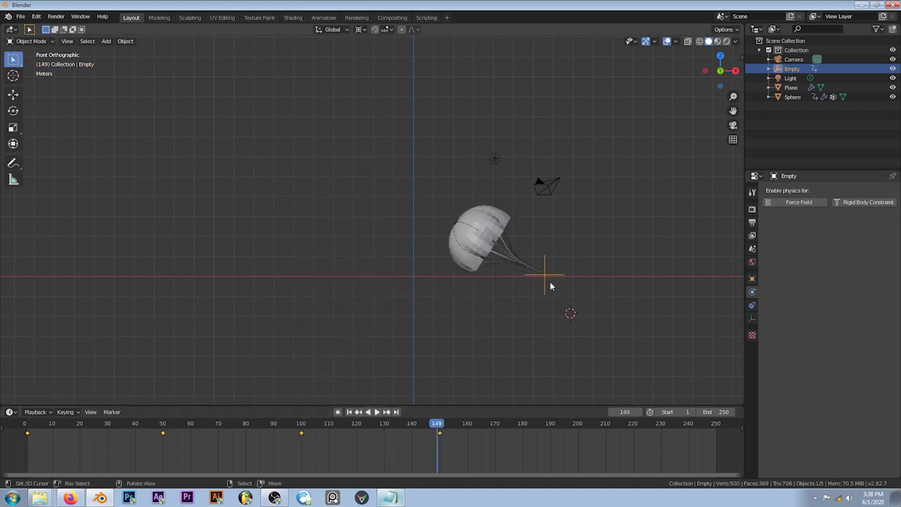
key("g")
key("x")
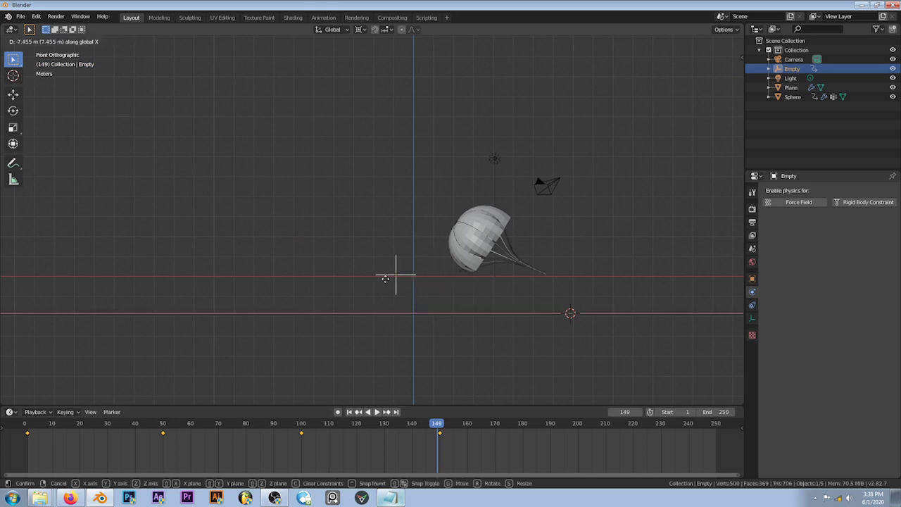
left_click(336, 279)
key("i")
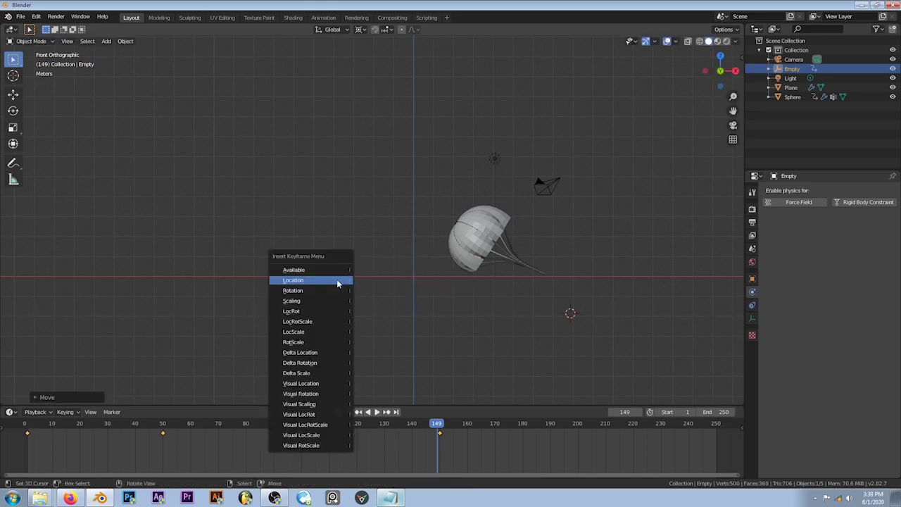
left_click(336, 280)
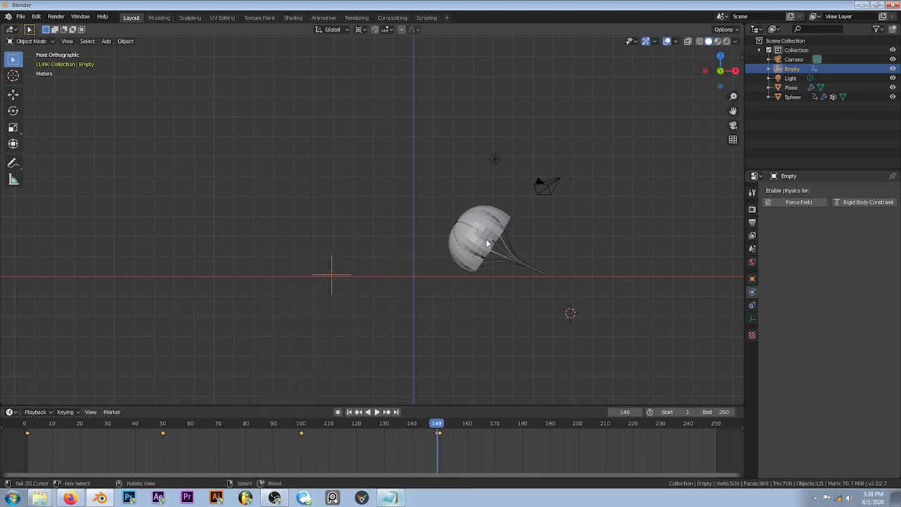
left_click(349, 412)
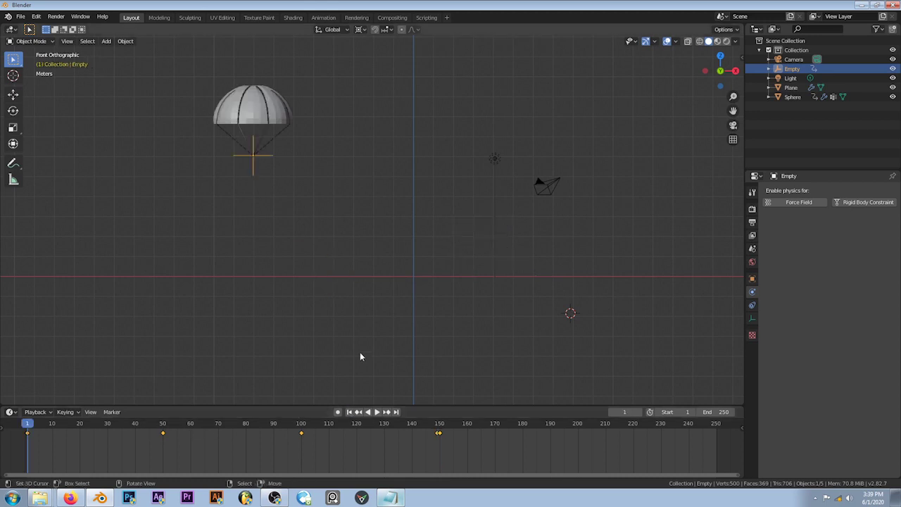
middle_click_drag(362, 355, 289, 121)
left_click(289, 121)
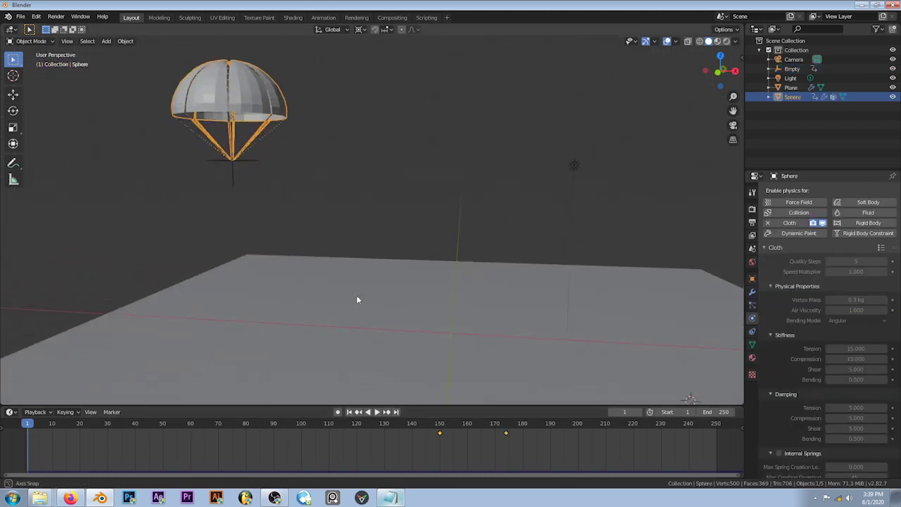
- At frame 150, keyframe the sphere's cloth pressure Factor at 1.000
left_click(439, 430)
scroll(854, 352, "down", 3)
scroll(855, 387, "down", 3)
scroll(855, 411, "down", 2)
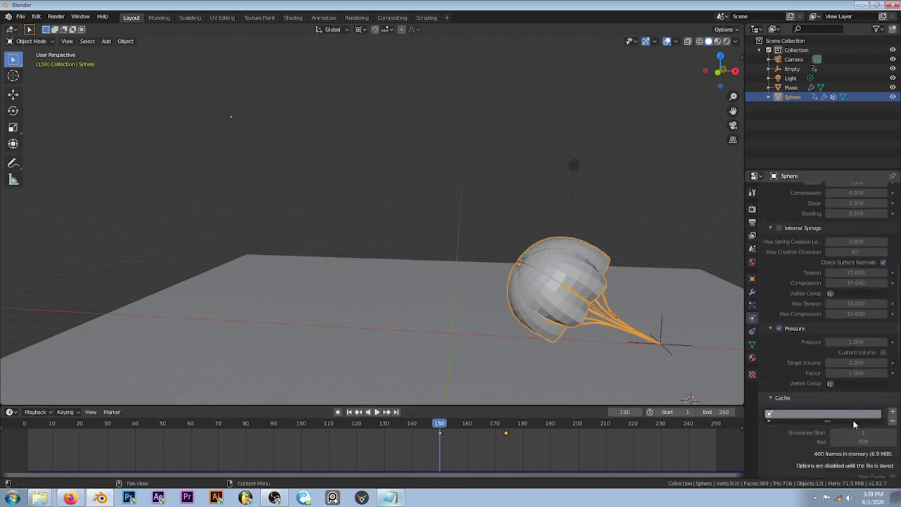
scroll(855, 411, "down", 3)
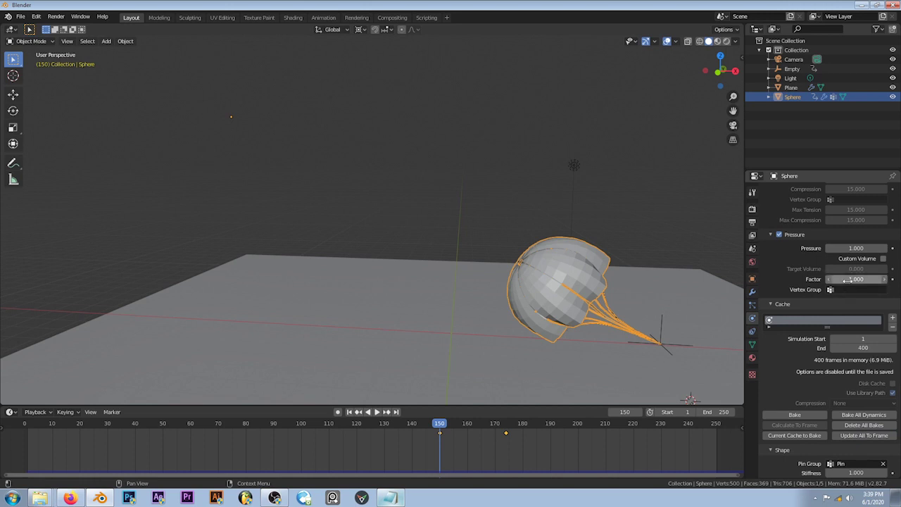
key("i")
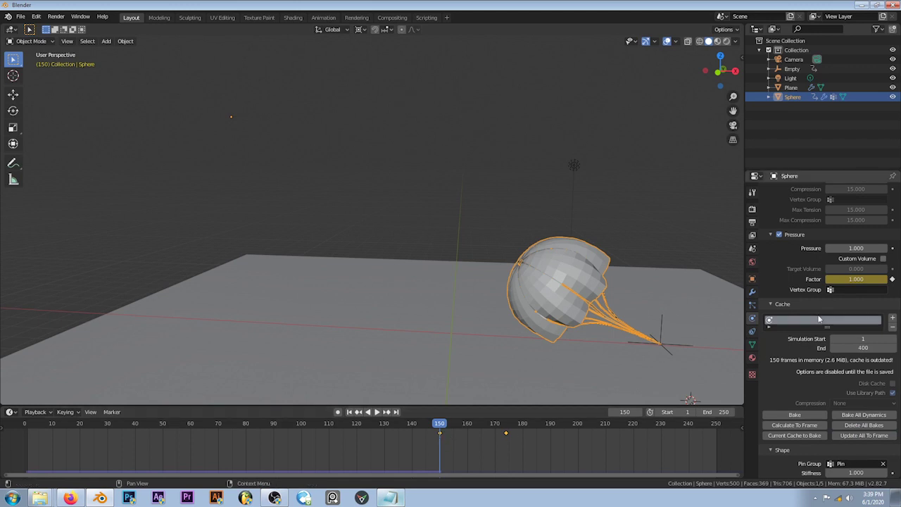
- Enlarge the timeline to show the sphere's keyframe channels
left_click(9, 429)
left_click(197, 394)
left_click_drag(197, 406, 197, 312)
key("ctrl+z")
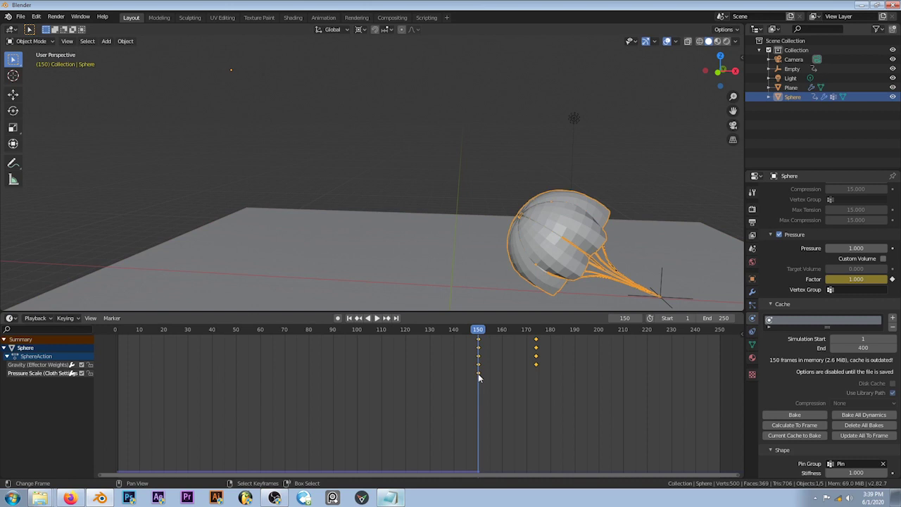
- Duplicate the frame-150 keys to frame 131, then keyframe a 0.050 Factor at frame 150
key("shift+d")
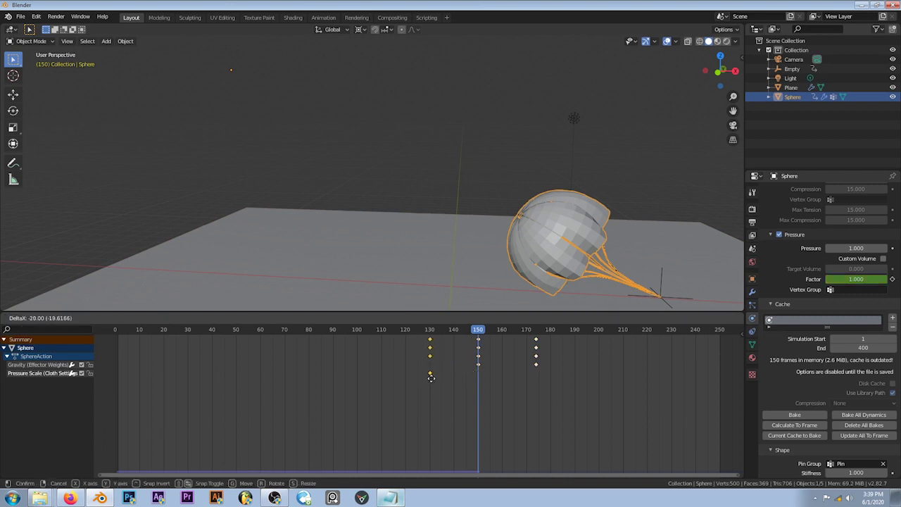
left_click(430, 377)
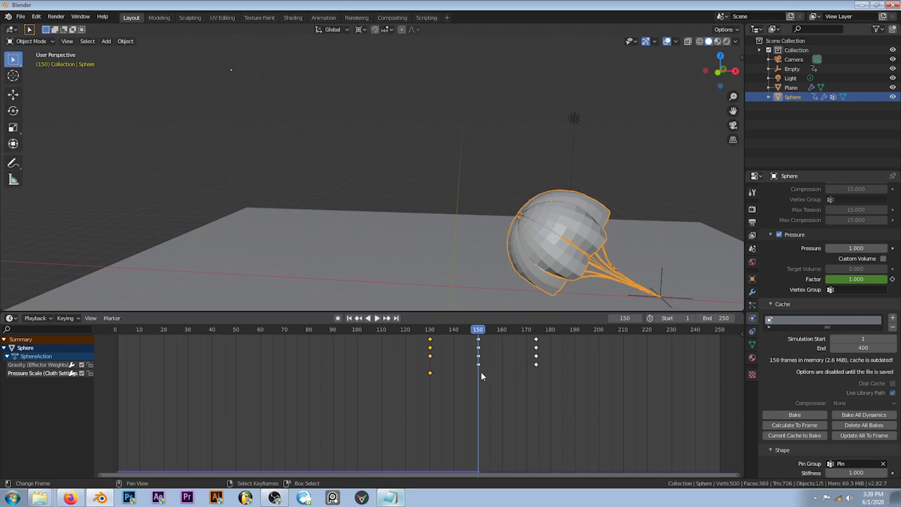
left_click(855, 279)
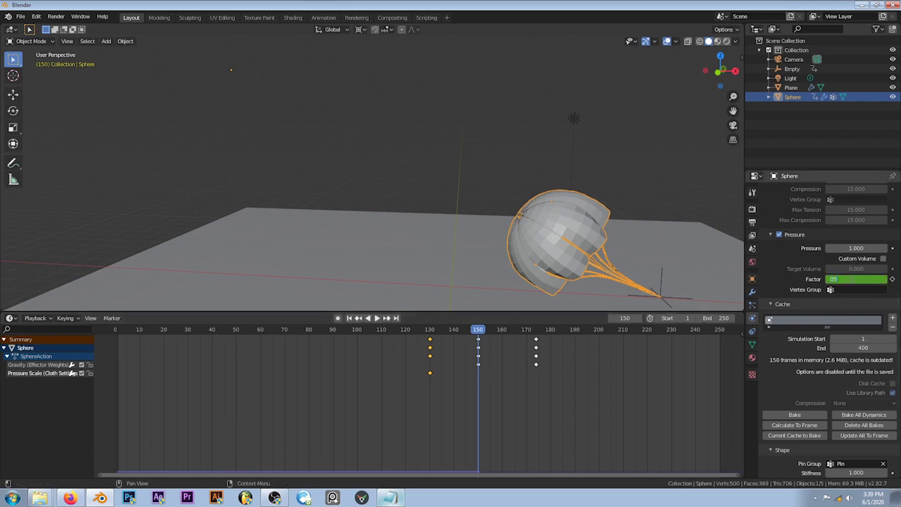
key("Return")
key("i")
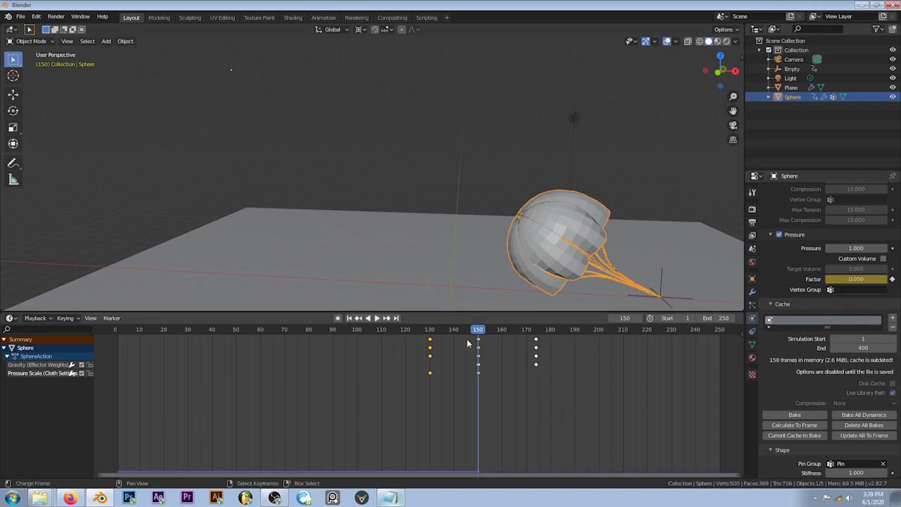
- Move the 0.050 Factor keyframes from frame 150 to about frame 160
key("shift+d")
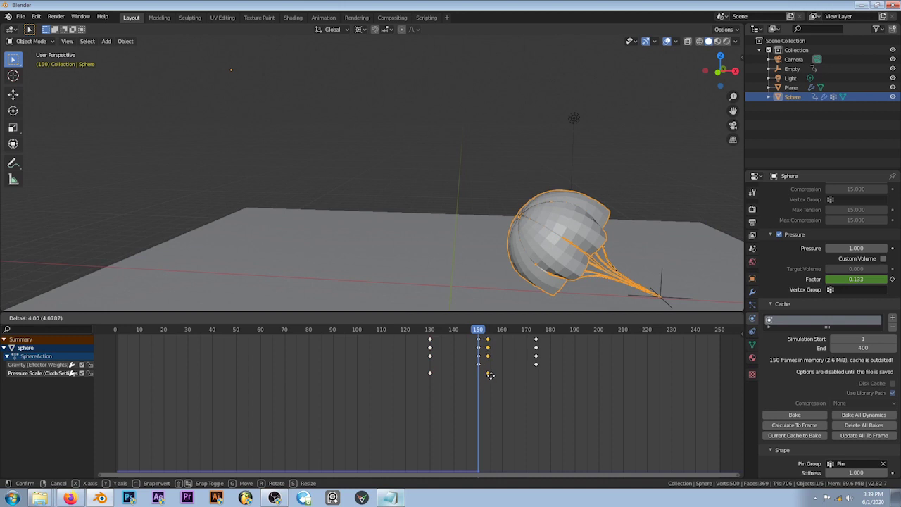
left_click(504, 376)
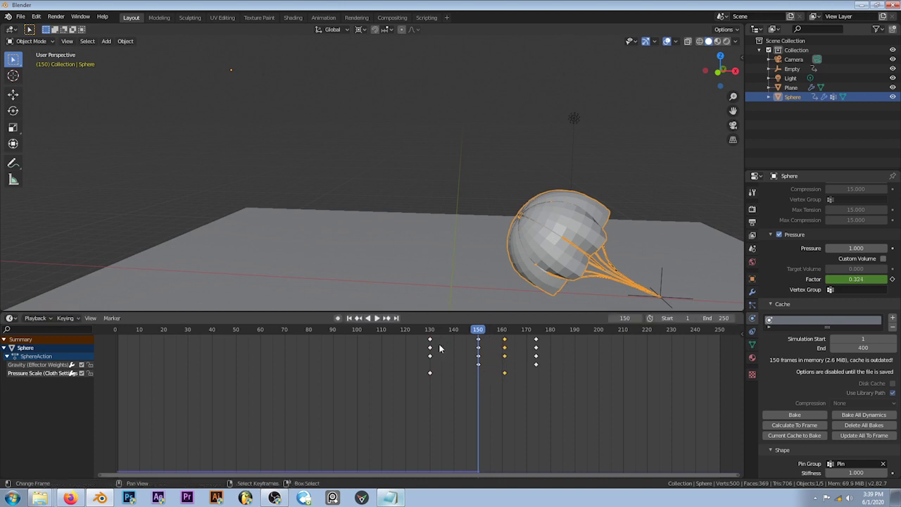
scroll(439, 348, "up", 1)
scroll(598, 211, "down", 4)
middle_click_drag(598, 232, 622, 207)
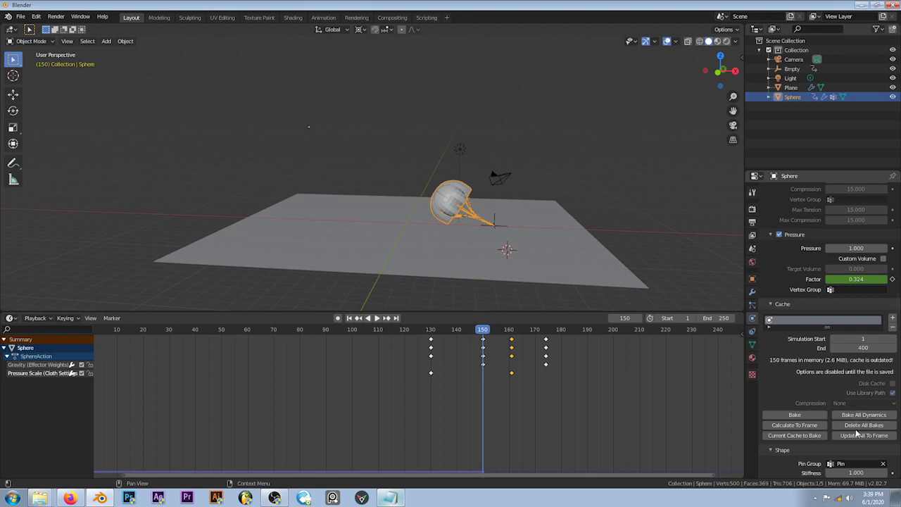
- Rewind to frame 0, enlarge the 3D view, and bake the parachute's cloth over 400 frames
left_click_drag(167, 329, 95, 329)
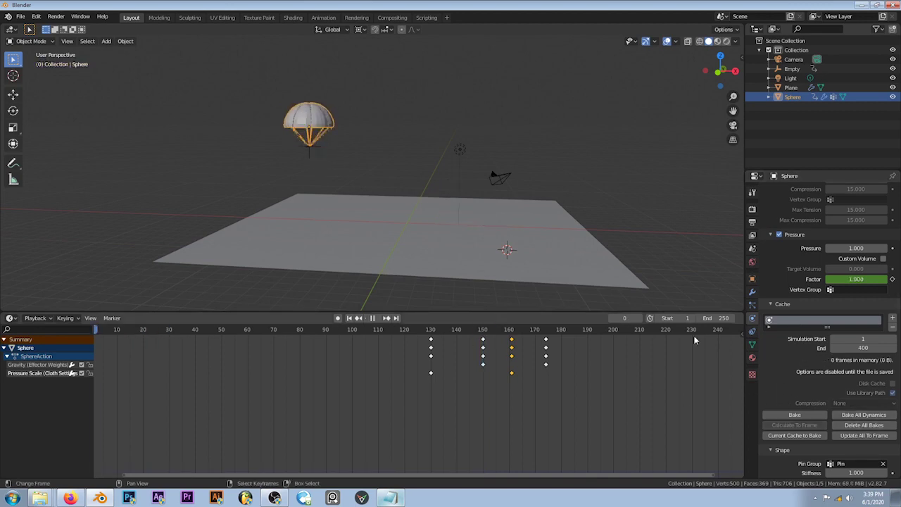
scroll(399, 139, "up", 2)
middle_click_drag(399, 139, 461, 164)
scroll(485, 167, "down", 3)
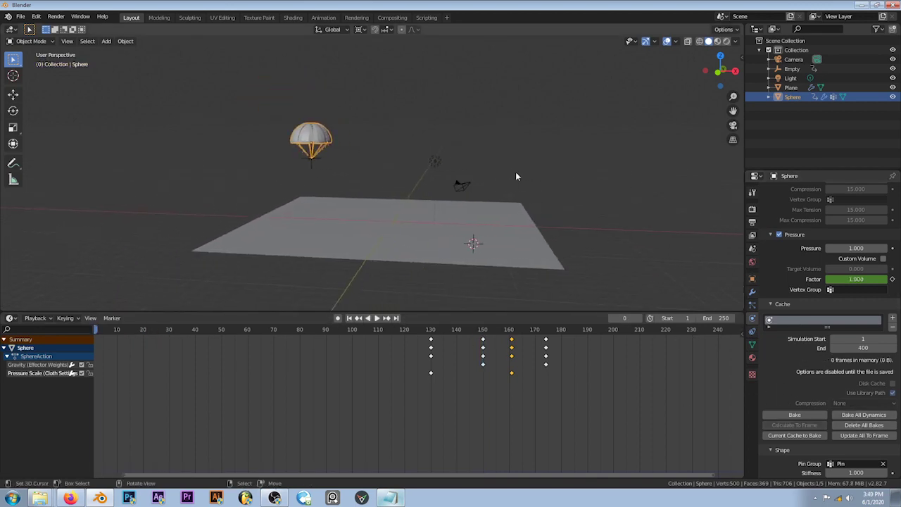
left_click_drag(424, 313, 421, 484)
scroll(495, 371, "up", 2)
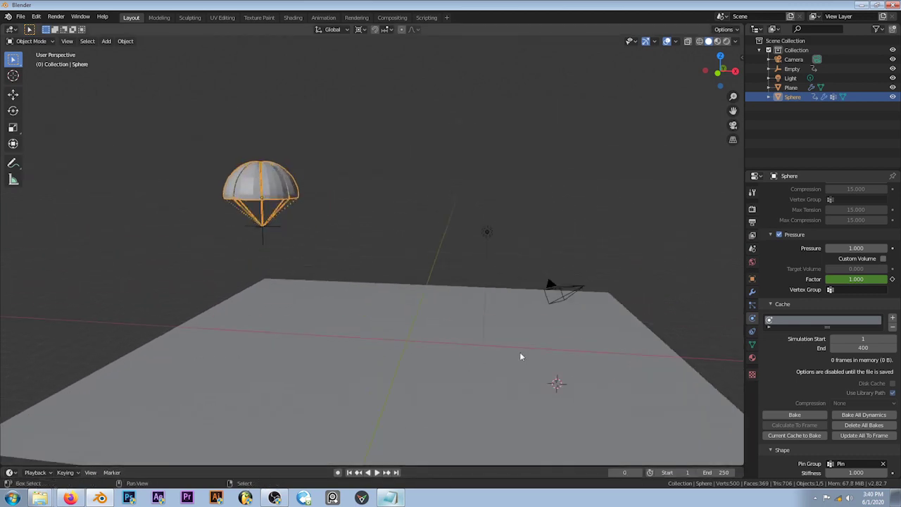
scroll(823, 317, "down", 1)
left_click(864, 396)
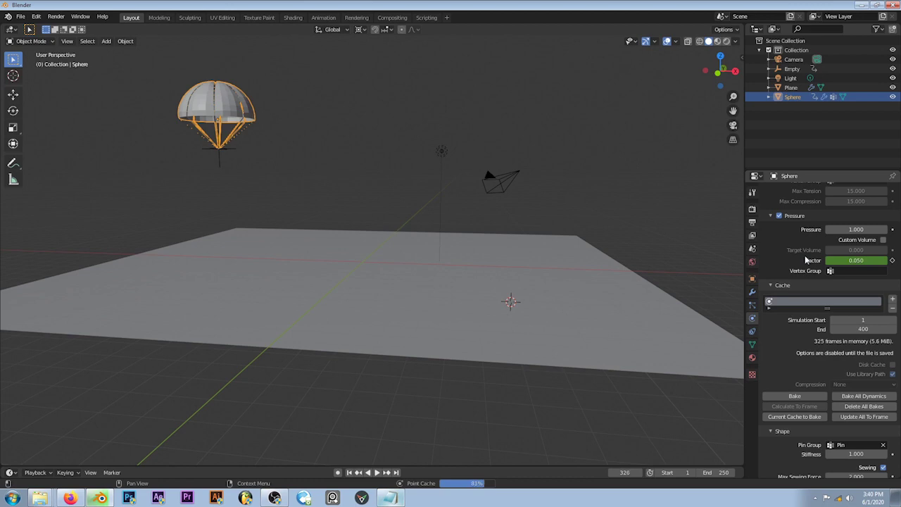
- Play the baked drop, stop at frame 188, and view the crumpled canopy from low
middle_click_drag(589, 215, 594, 198)
key("space")
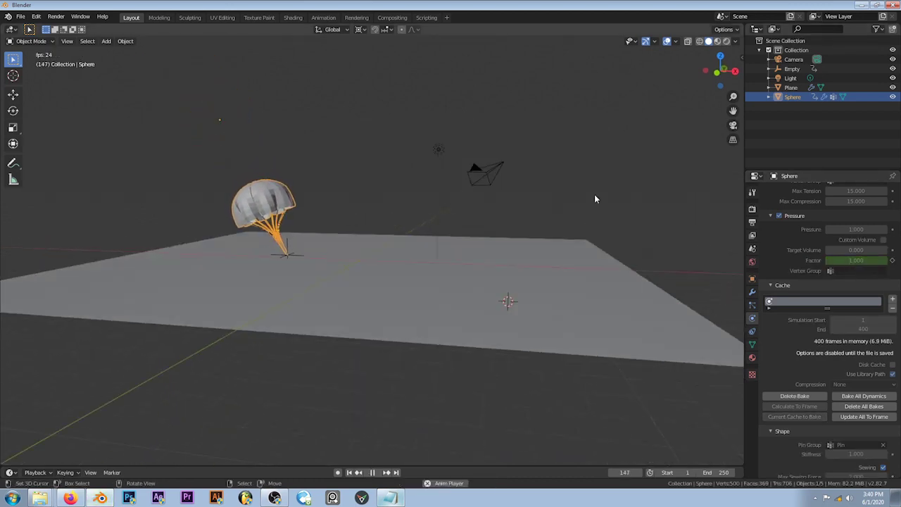
key("space")
middle_click_drag(593, 194, 629, 273)
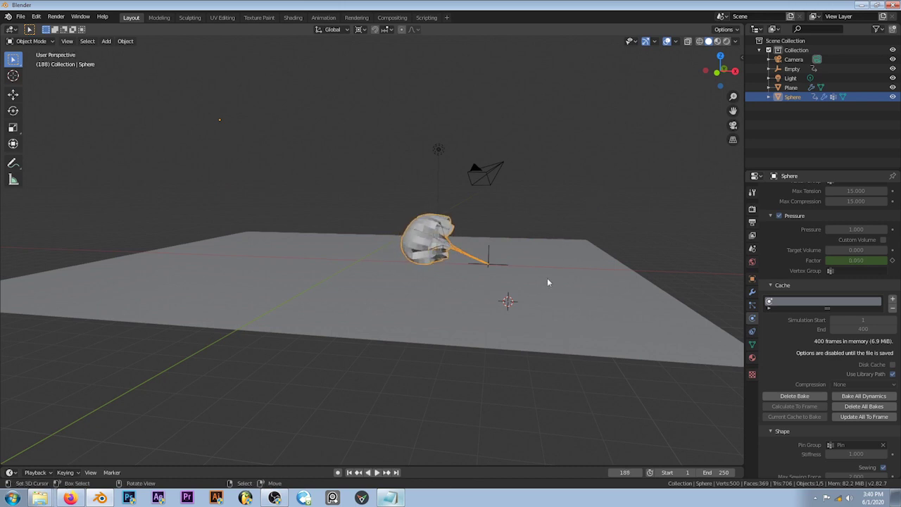
mouse_move(580, 323)
middle_mouse_down()
mouse_move(570, 233)
mouse_move(607, 278)
middle_mouse_up()
left_click(597, 155)
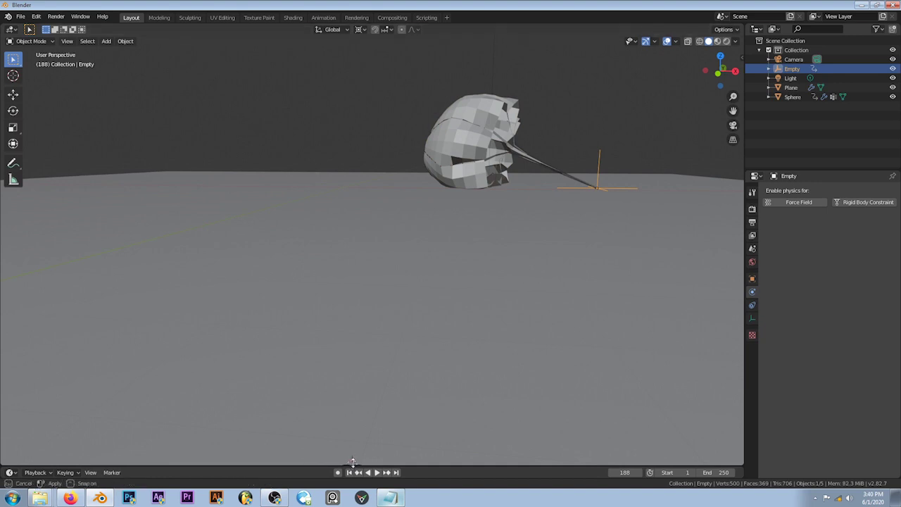
- Delete the Empty's duplicate keyframes beside frame 149 in the enlarged timeline
left_click_drag(352, 464, 348, 320)
scroll(489, 335, "up", 3)
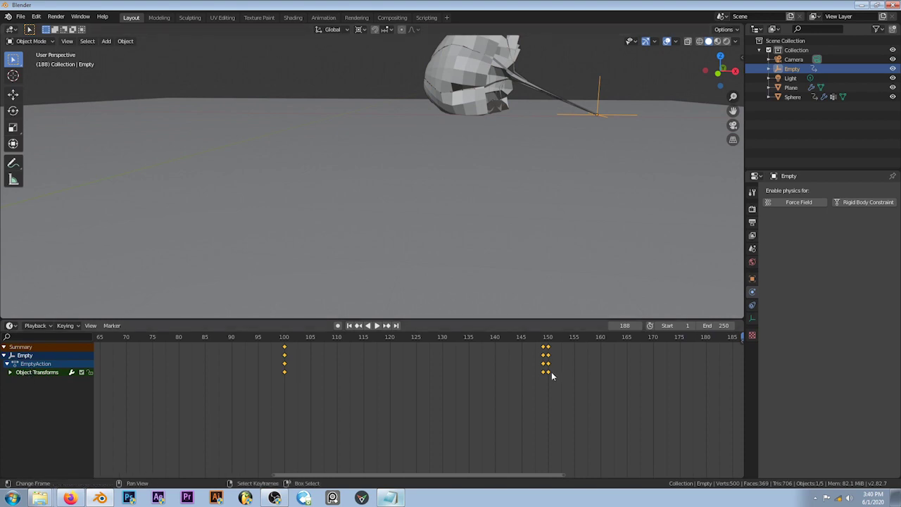
left_click_drag(546, 341, 544, 338)
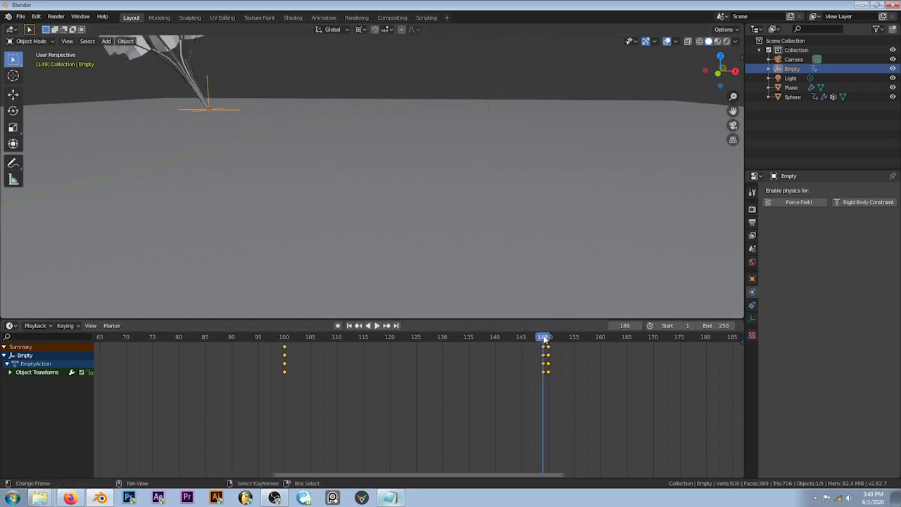
left_click(550, 373)
key("x")
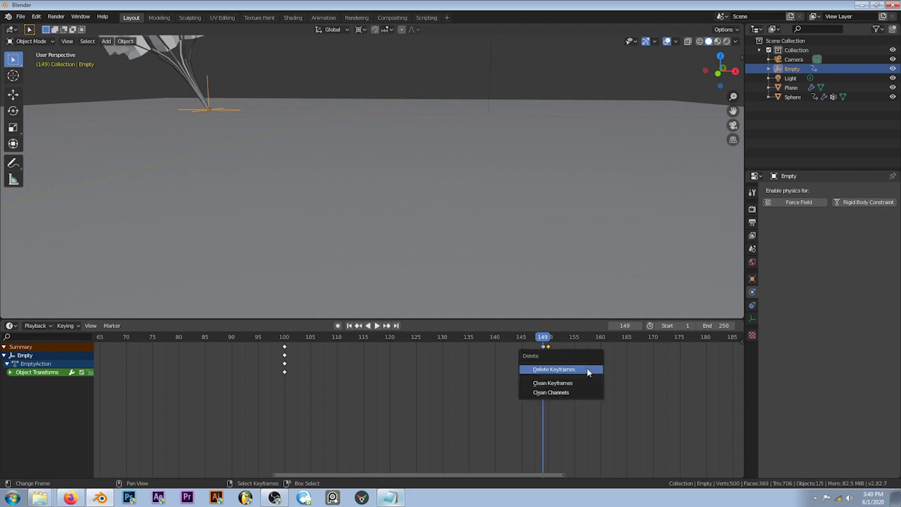
left_click(588, 369)
- Orbit up to see the plane and parachute, then rewind to frame 1
mouse_move(376, 195)
middle_mouse_down()
mouse_move(438, 126)
mouse_move(443, 139)
middle_mouse_up()
scroll(435, 131, "up", 3)
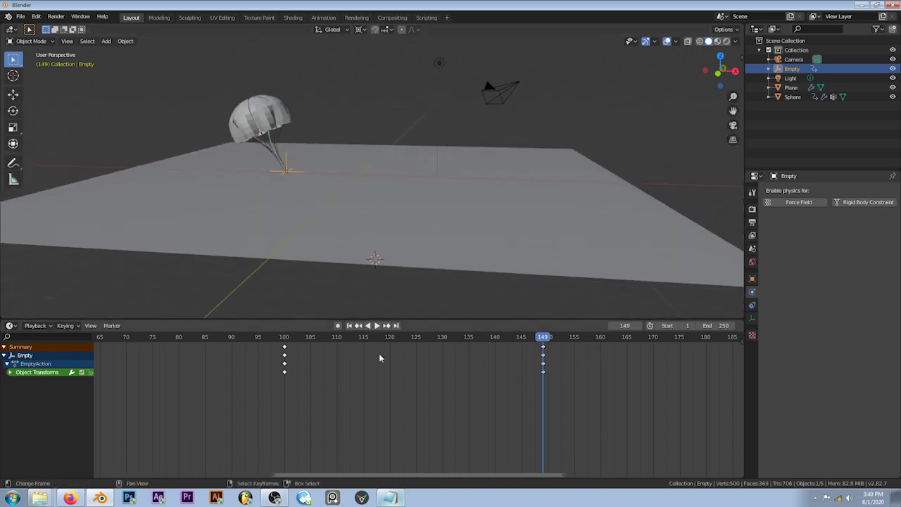
left_click(348, 325)
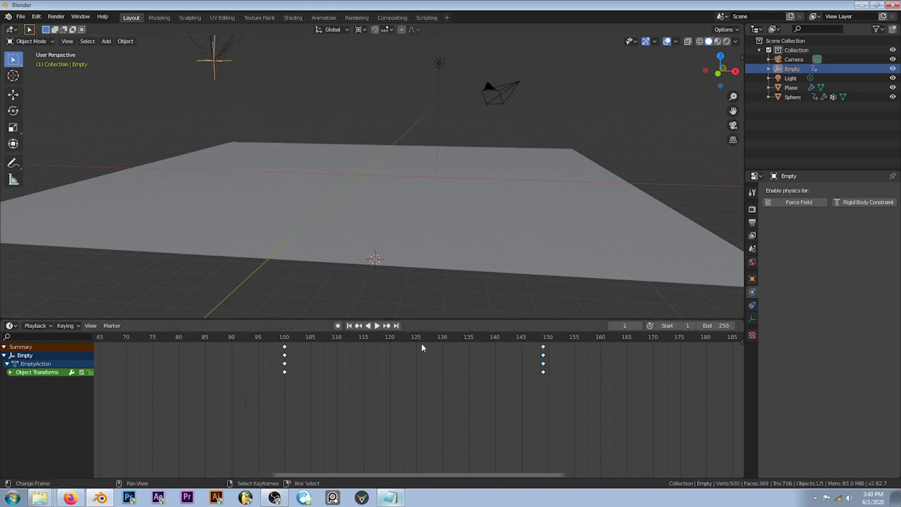
- Select the Sphere, use Delete Bake in its Cache panel, check frame 161, and bake again
scroll(549, 191, "down", 3)
scroll(549, 191, "down", 2)
left_click(296, 88)
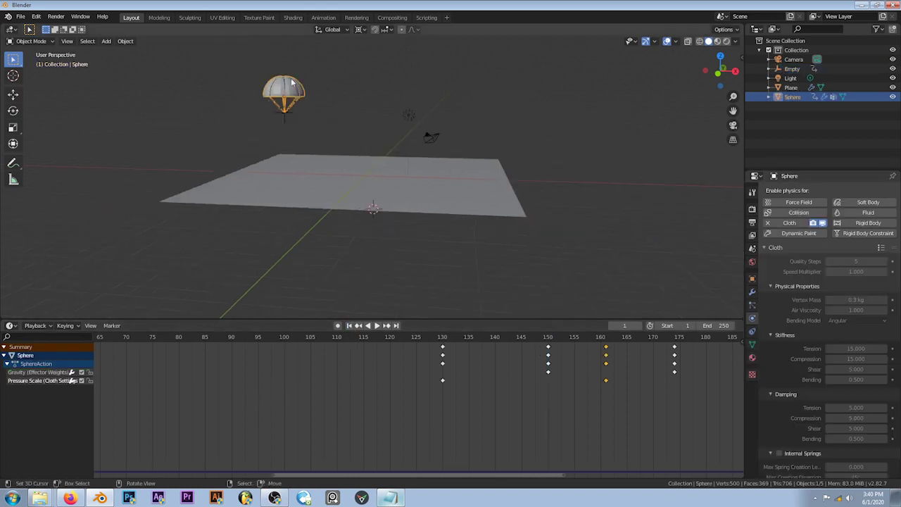
scroll(817, 348, "down", 3)
scroll(820, 372, "down", 2)
scroll(826, 402, "down", 2)
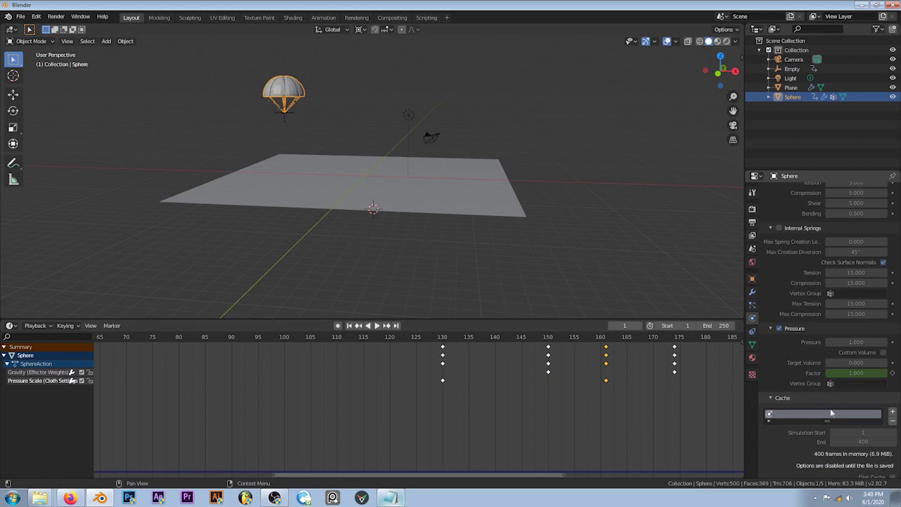
scroll(861, 454, "down", 2)
left_click(863, 444)
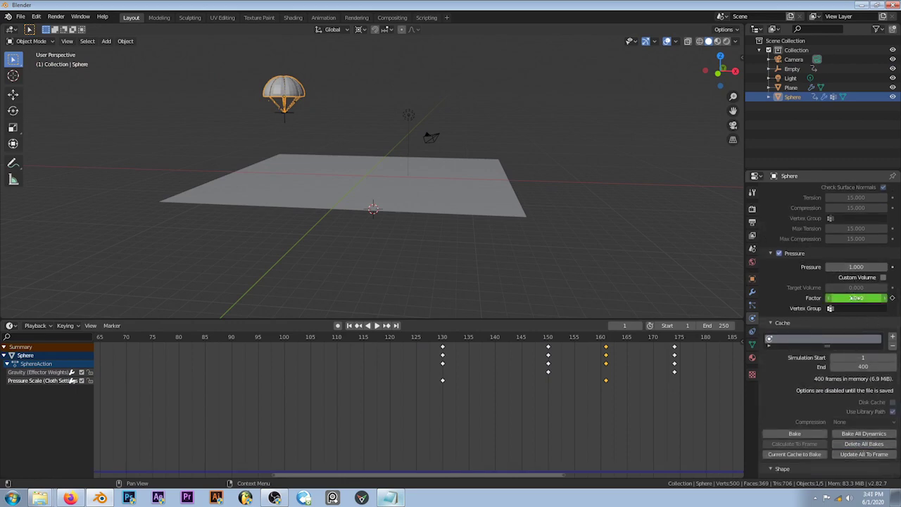
left_click(605, 337)
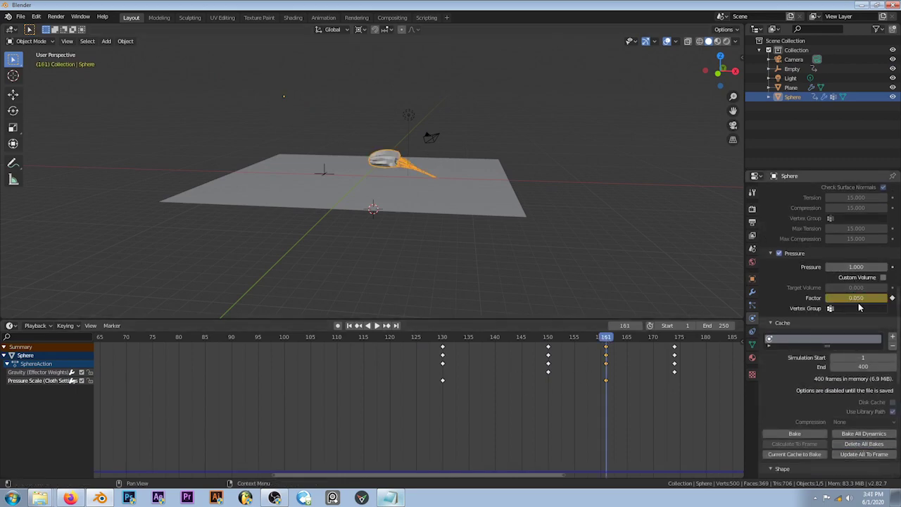
left_click(794, 433)
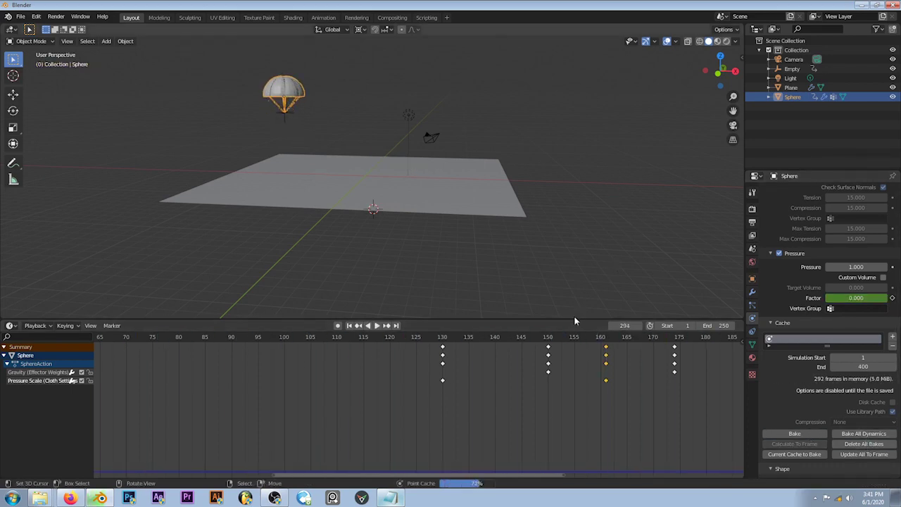
left_click_drag(575, 319, 574, 466)
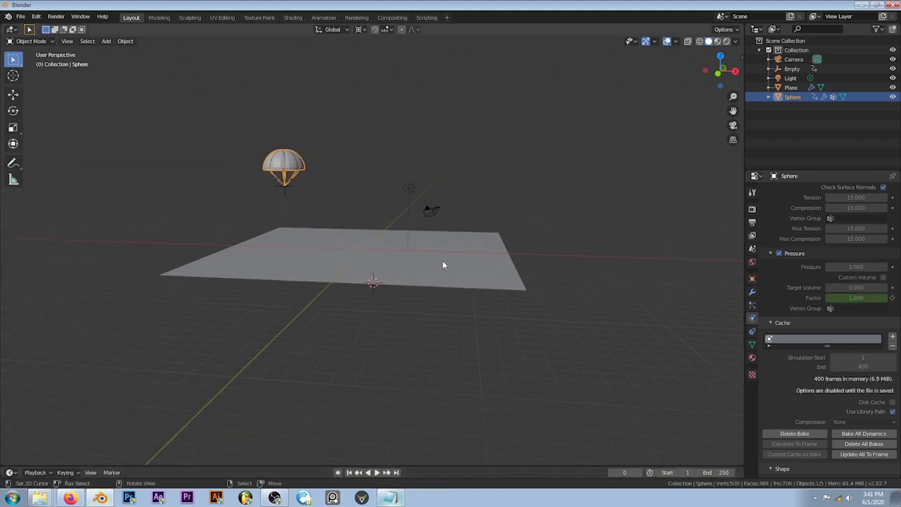
- Deselect the parachute and play the re-baked drop until the canopy lands near frame 227
scroll(442, 261, "up", 3)
scroll(472, 247, "down", 2)
scroll(458, 252, "up", 1)
right_click(466, 251)
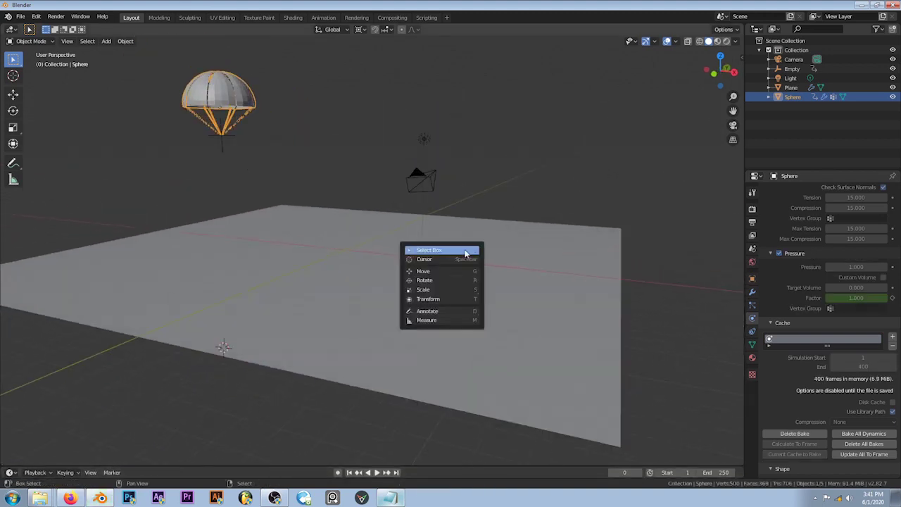
left_click(579, 169)
key("space")
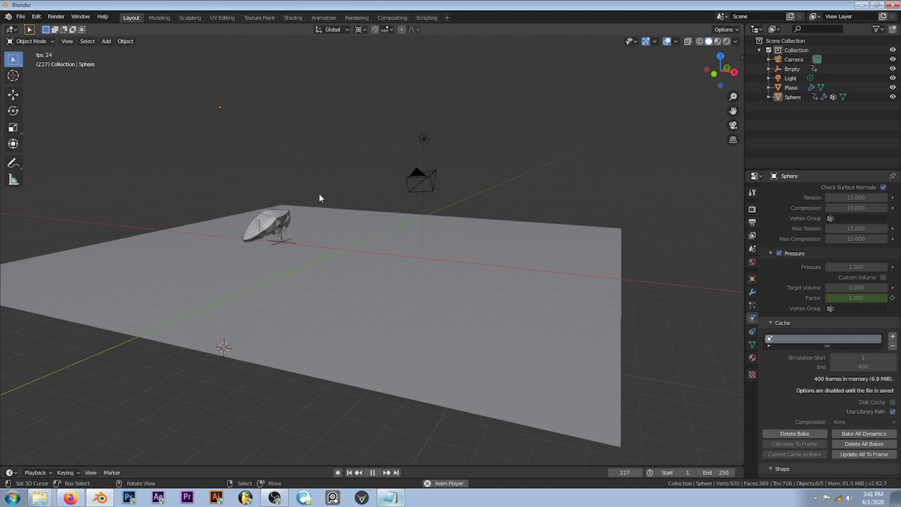
scroll(248, 211, "up", 4)
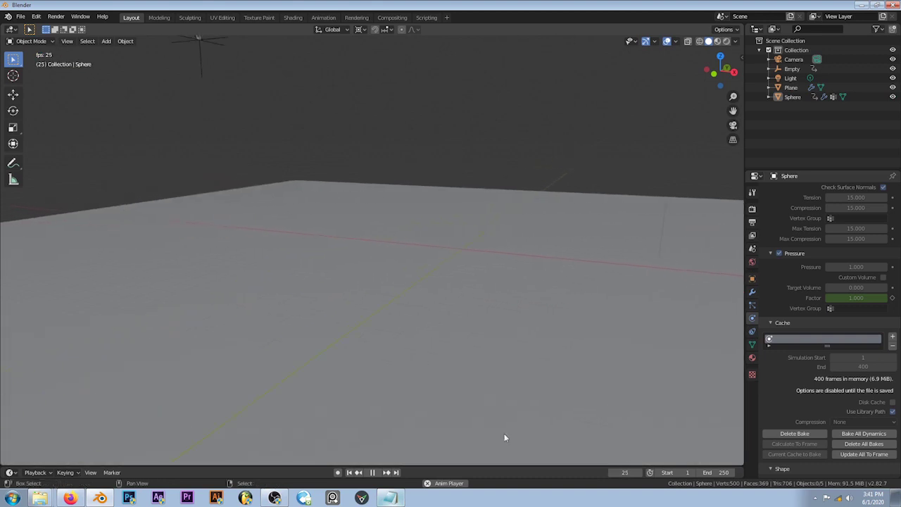
key("space")
- Replay the simulation and drag the timeline back to a taller height
scroll(437, 385, "down", 4)
scroll(437, 385, "up", 1)
scroll(405, 399, "up", 1)
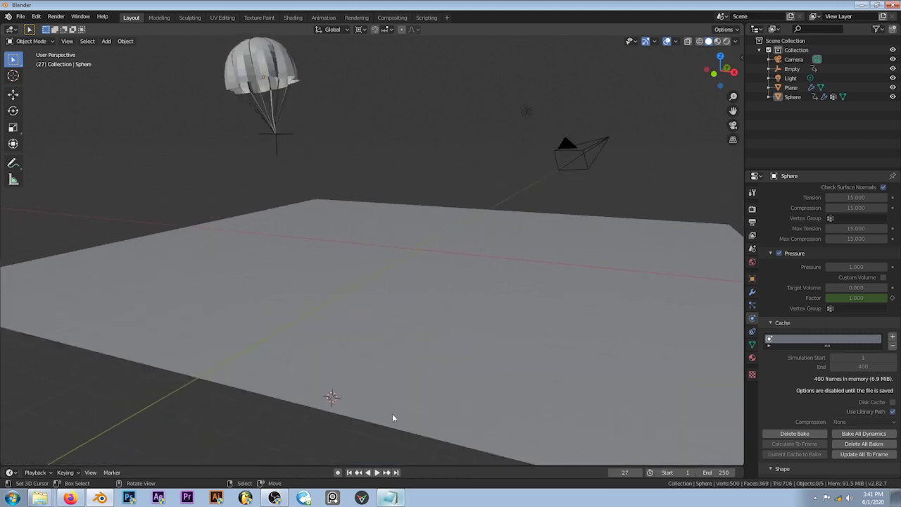
key("space")
left_click_drag(334, 467, 354, 367)
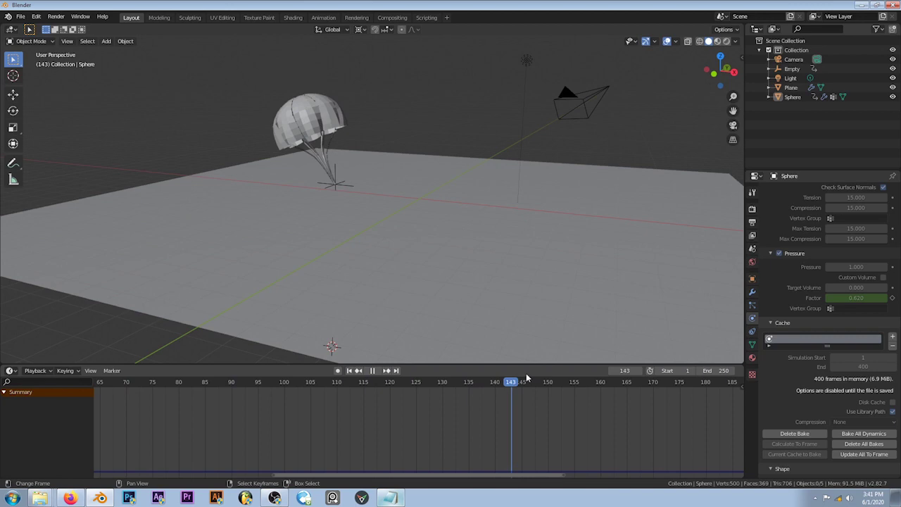
key("space")
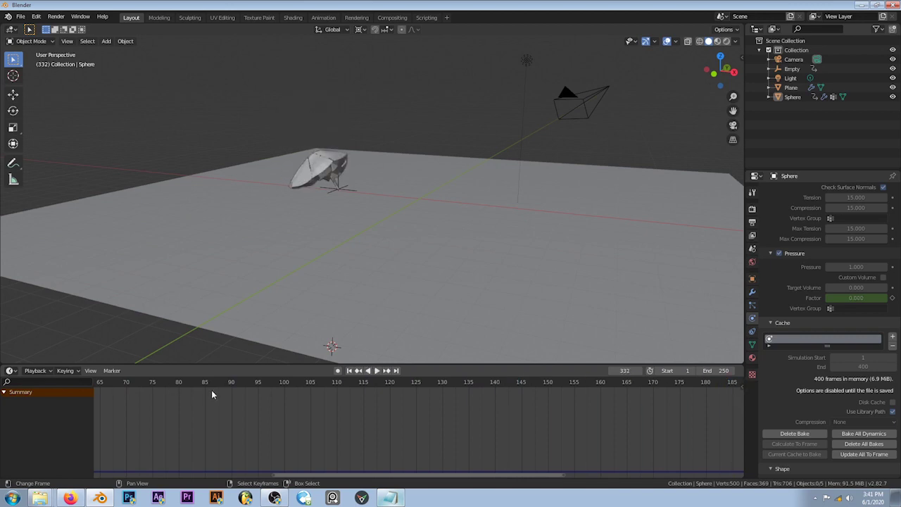
scroll(283, 175, "up", 5)
mouse_move(284, 175)
middle_mouse_down()
mouse_move(294, 208)
mouse_move(356, 204)
mouse_move(320, 191)
middle_mouse_up()
scroll(278, 203, "up", 4)
scroll(278, 203, "down", 2)
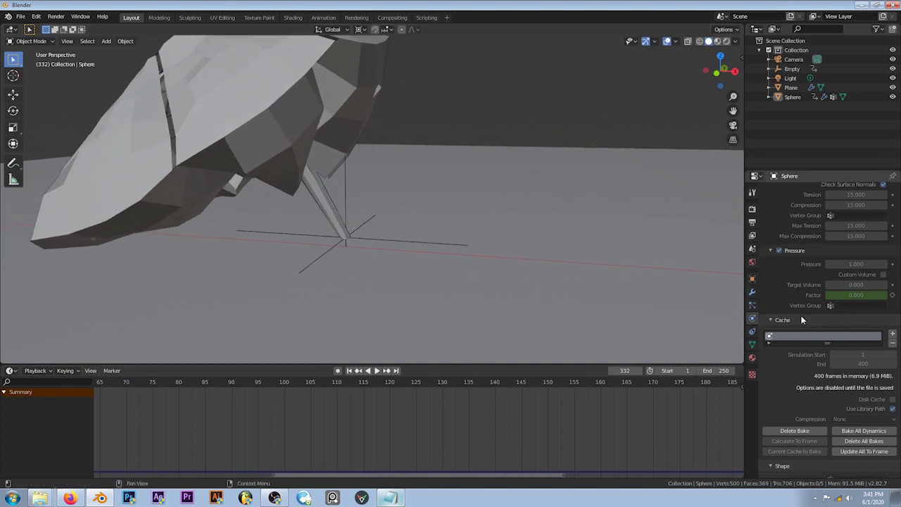
middle_click_drag(466, 254, 292, 187)
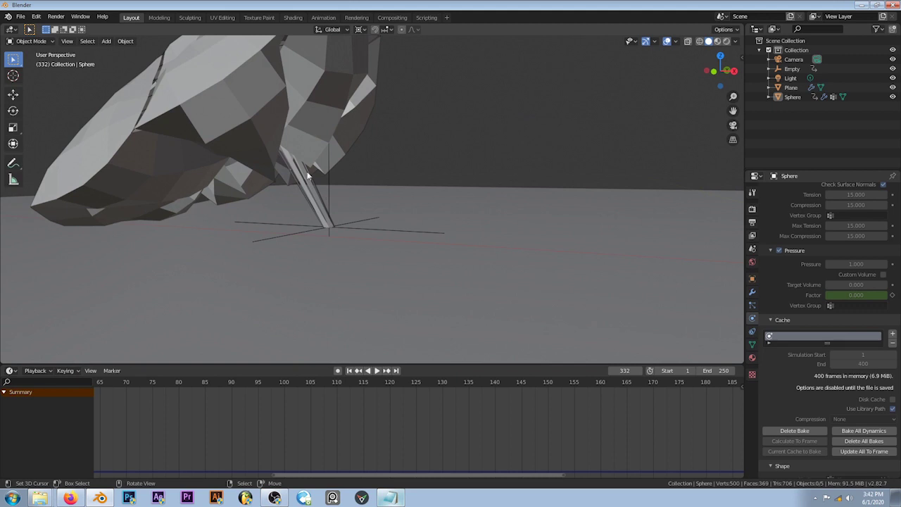
scroll(838, 338, "down", 3)
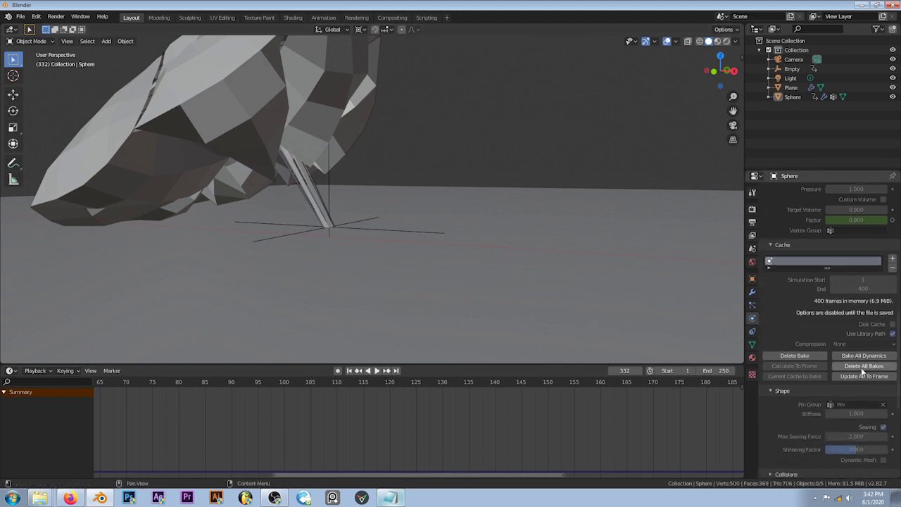
scroll(838, 338, "down", 2)
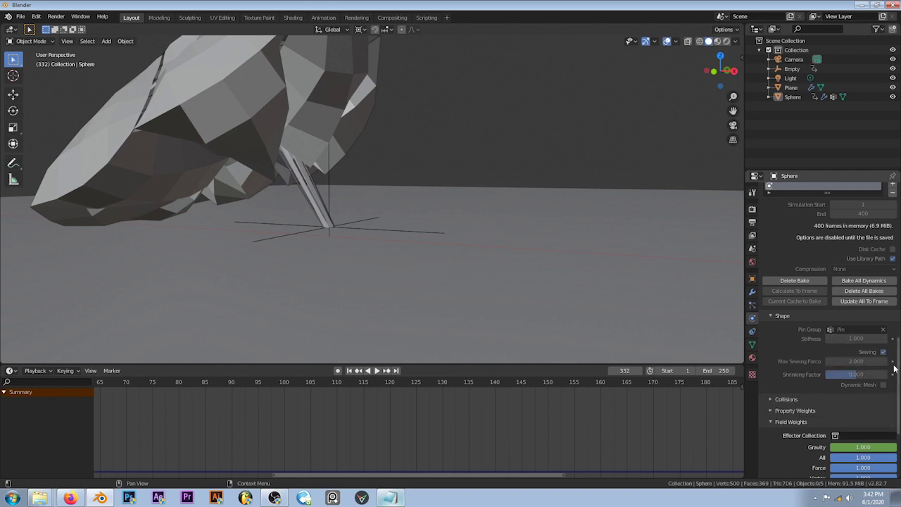
left_click(882, 352)
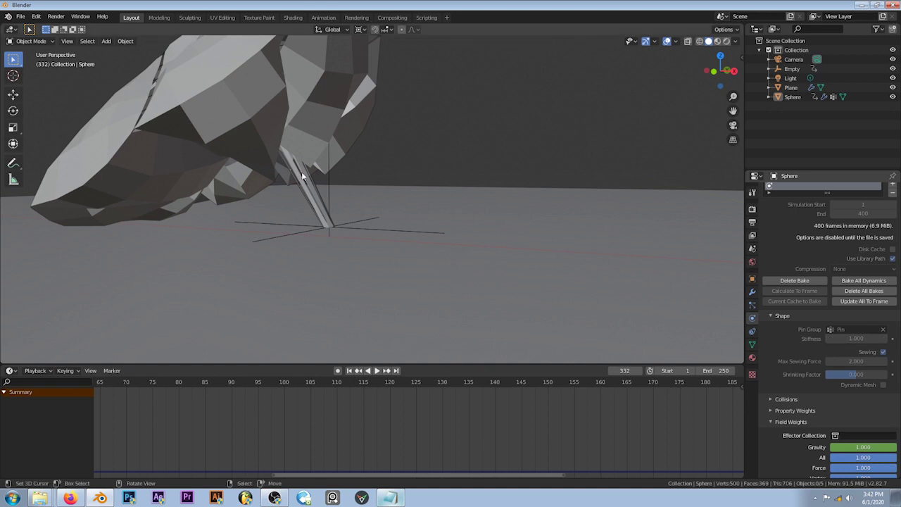
scroll(303, 176, "down", 5)
middle_click_drag(303, 176, 407, 207)
scroll(406, 206, "up", 3)
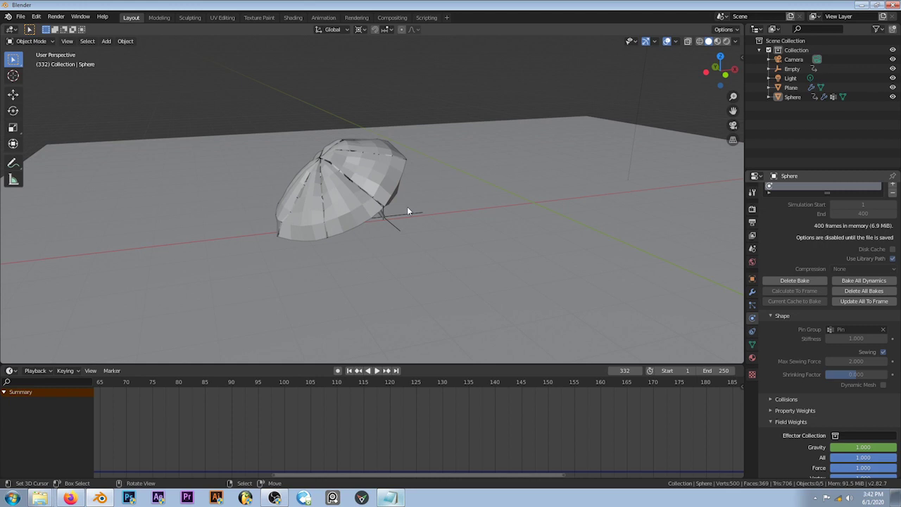
middle_click_drag(407, 206, 405, 192)
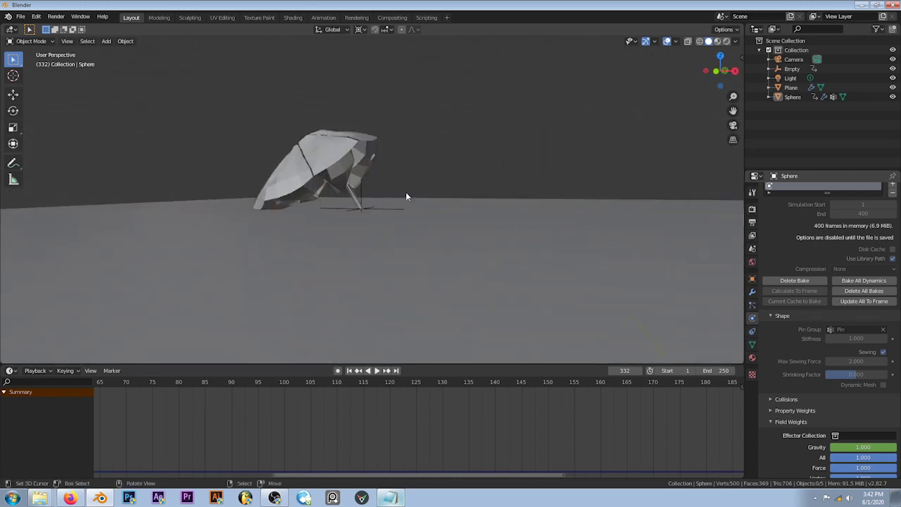
left_click_drag(312, 381, 115, 387)
key("Home")
- Rewind to frame 0 and play the drop to frame 101, briefly toggling the sphere's edit mode
mouse_move(246, 197)
middle_mouse_down()
mouse_move(320, 172)
mouse_move(353, 218)
mouse_move(390, 216)
mouse_move(380, 214)
middle_mouse_up()
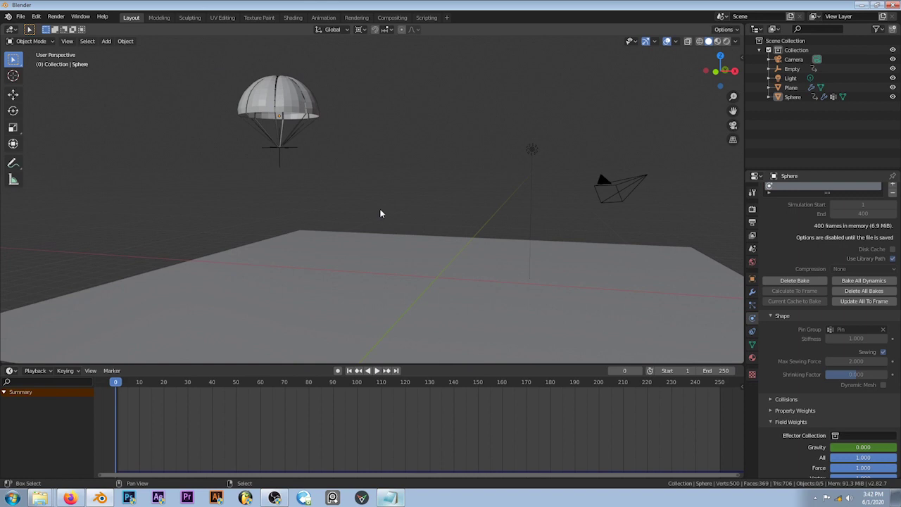
key("space")
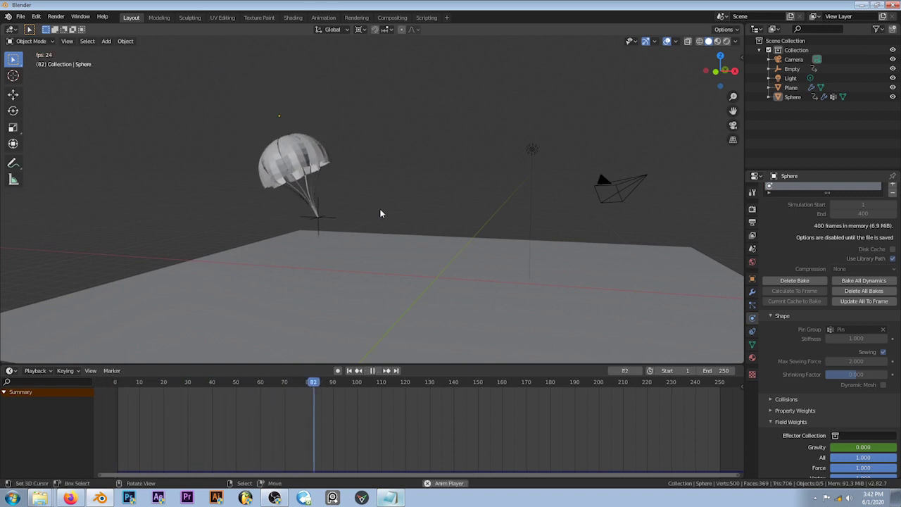
key("space")
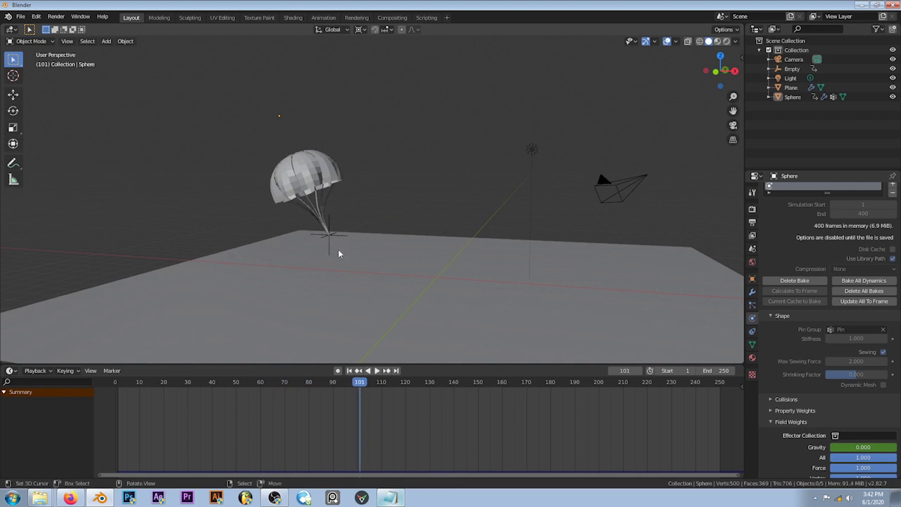
key("Tab")
key("space")
key("Tab")
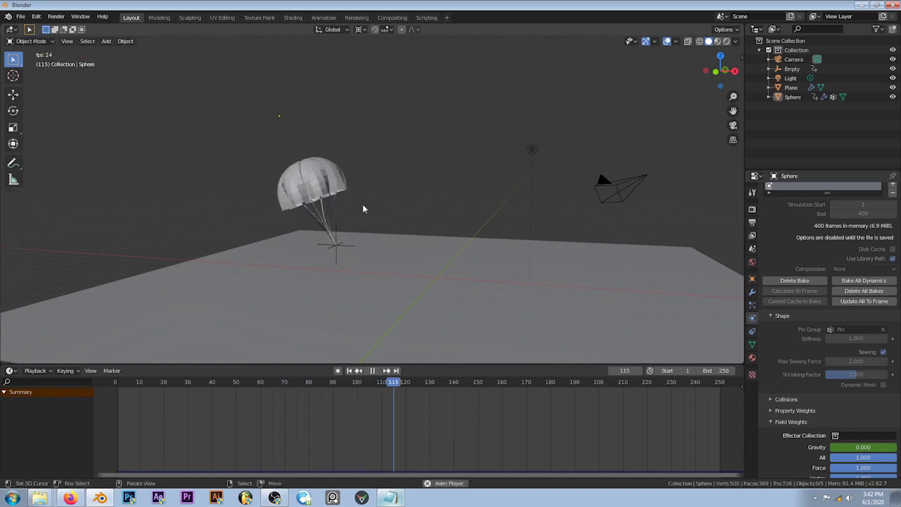
key("space")
- Jump to the first frame with Shift+Left and replay, stopping at frame 67
key("shift+Left")
key("space")
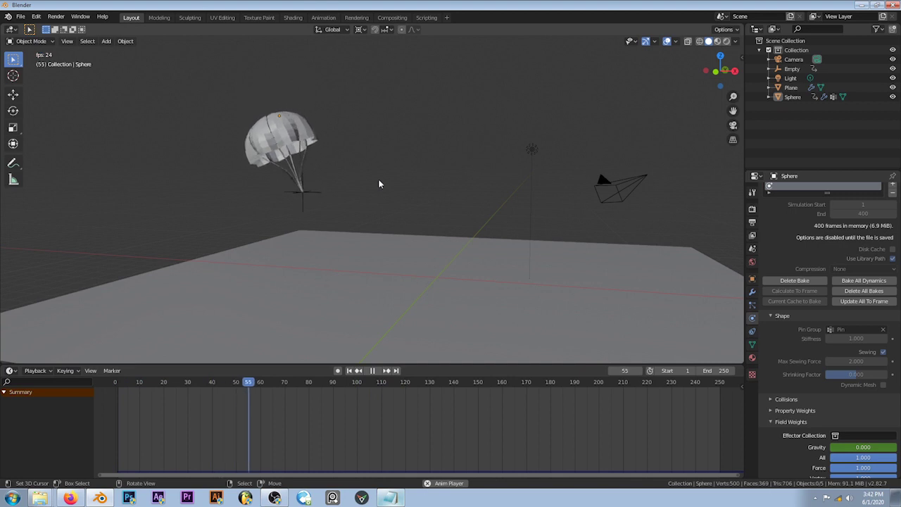
key("space")
scroll(849, 356, "down", 4)
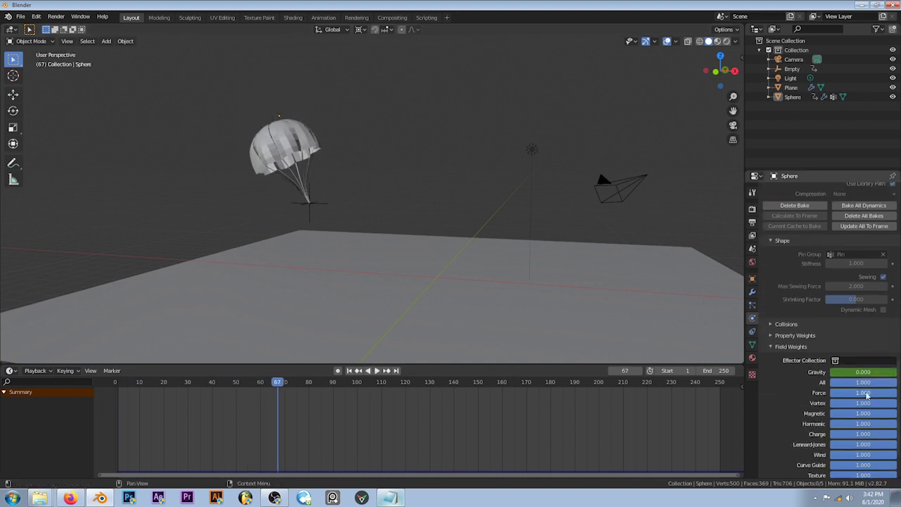
scroll(849, 355, "up", 3)
scroll(851, 331, "up", 3)
scroll(852, 324, "up", 4)
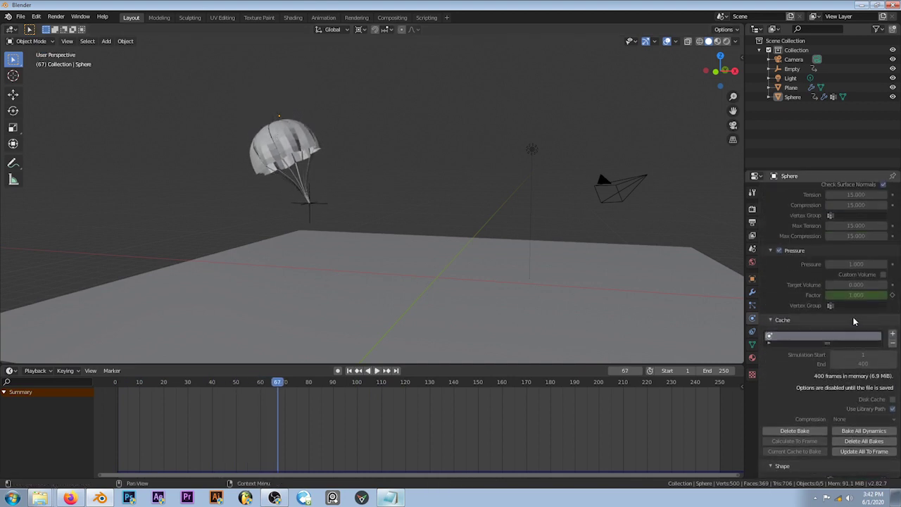